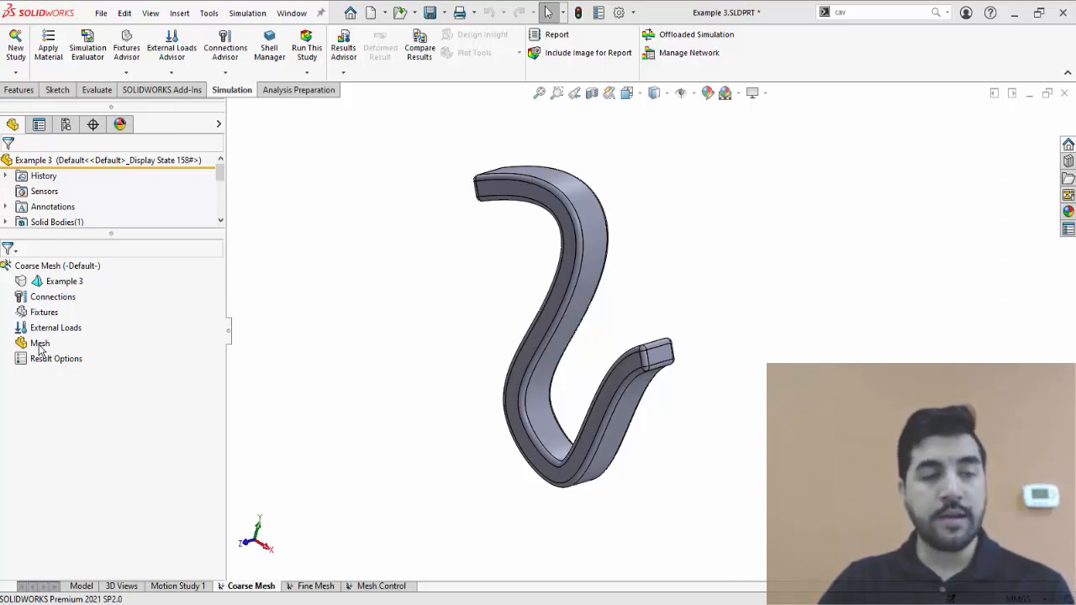
# Set up a curvature-based mesh for the Coarse Mesh study with the mesh density at its coarsest setting.
pyautogui.rightClick(39, 344)
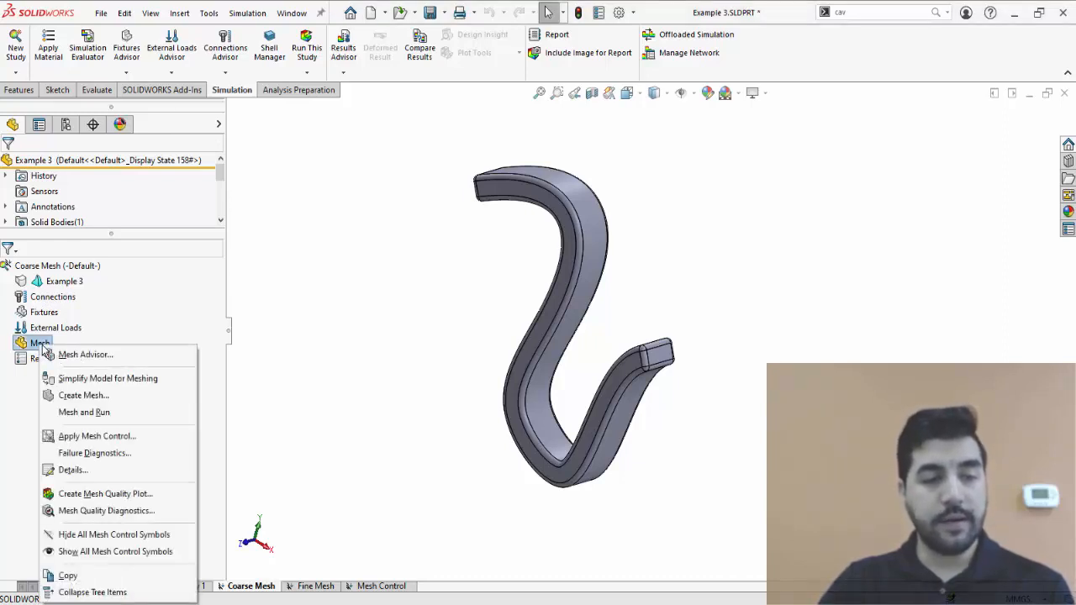
pyautogui.click(97, 399)
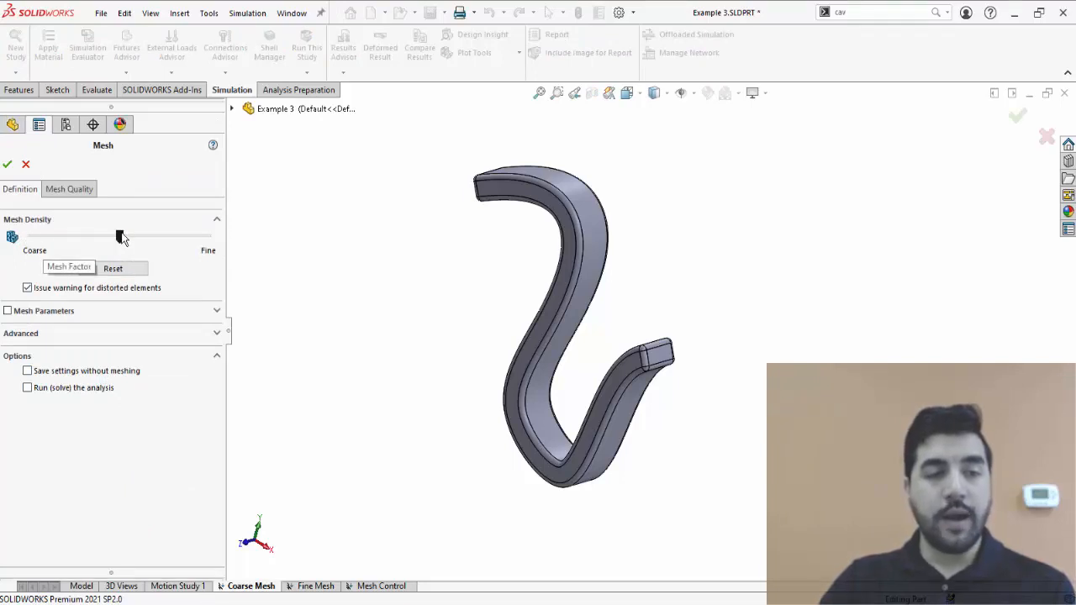
pyautogui.moveTo(119, 244)
pyautogui.mouseDown()
pyautogui.moveTo(31, 242)
pyautogui.moveTo(175, 248)
pyautogui.moveTo(108, 243)
pyautogui.mouseUp()
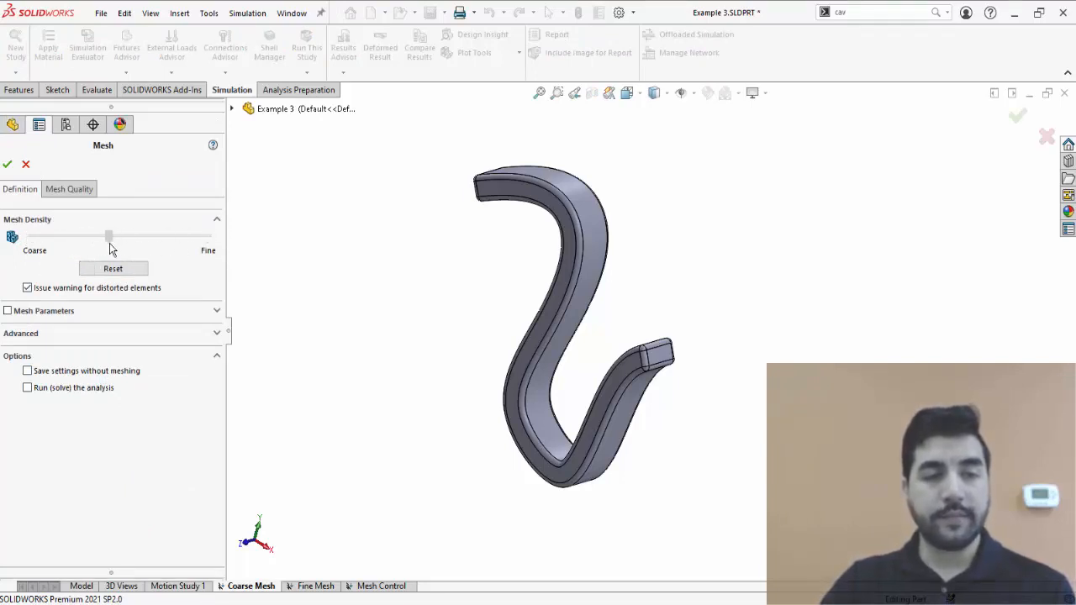
pyautogui.click(217, 312)
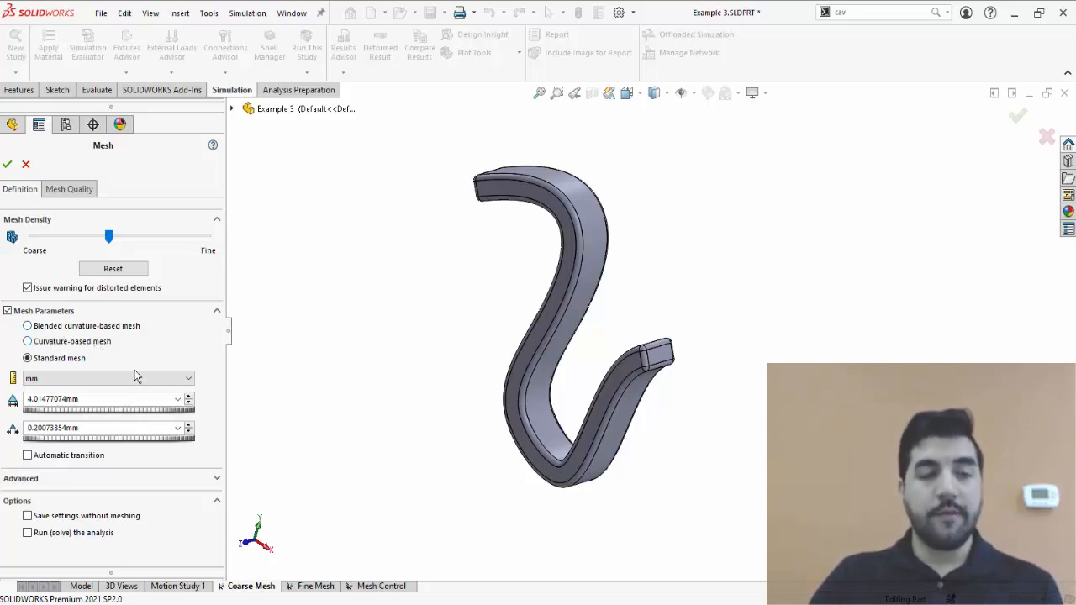
pyautogui.click(44, 343)
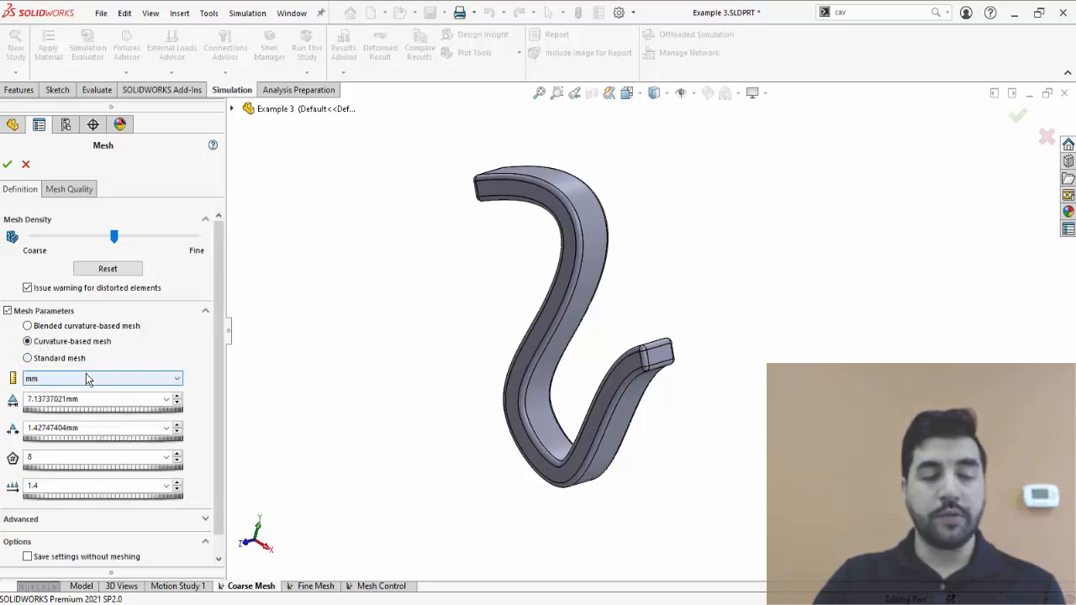
pyautogui.moveTo(114, 237); pyautogui.dragTo(26, 239)
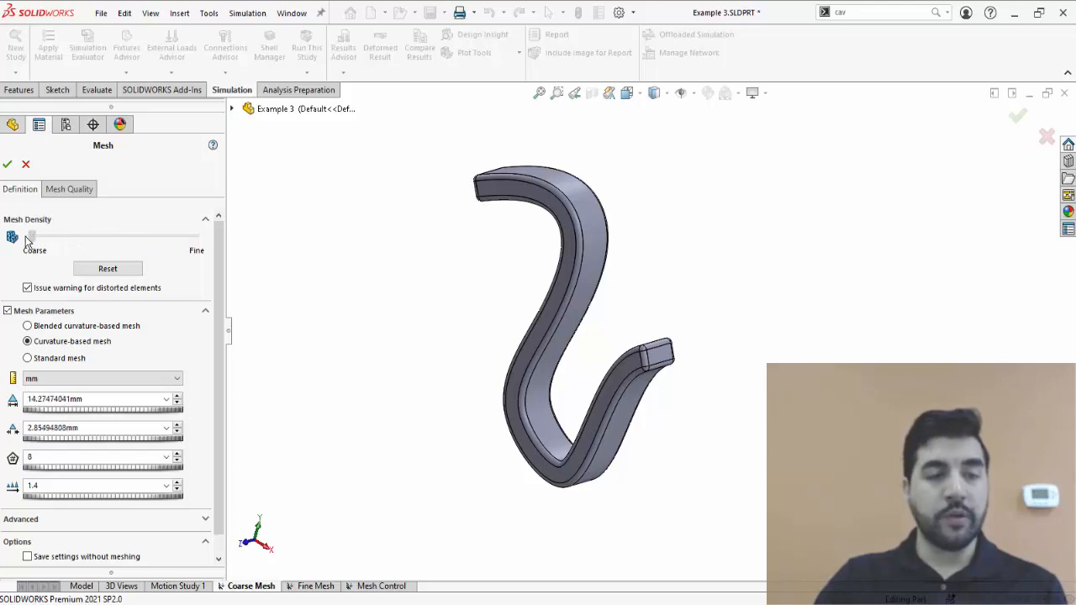
# Review the mesh quality assignment of the part and generate the coarse mesh.
pyautogui.click(71, 194)
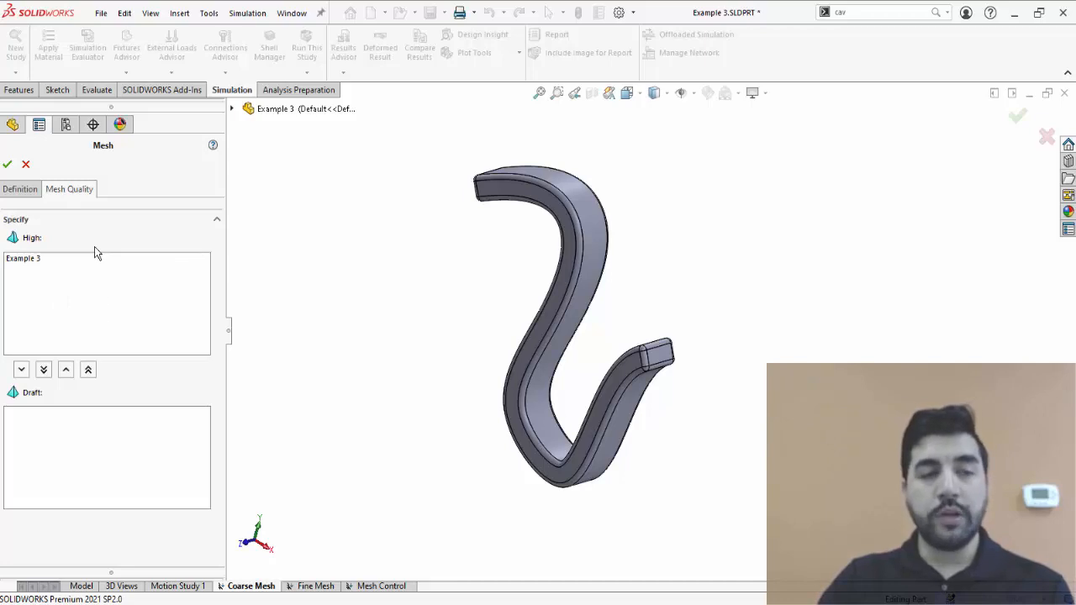
pyautogui.click(26, 192)
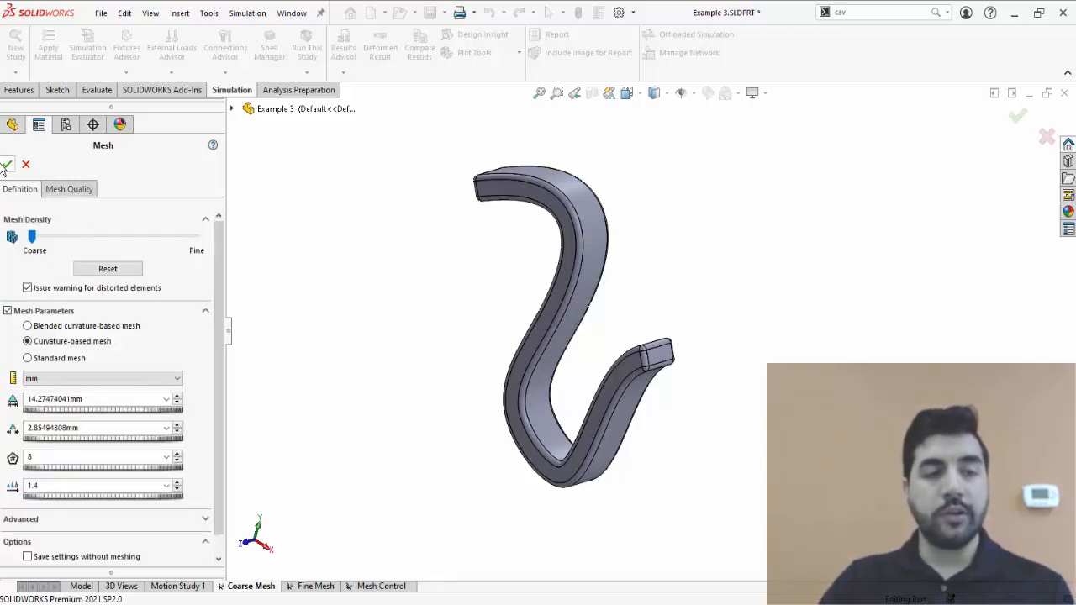
pyautogui.click(6, 167)
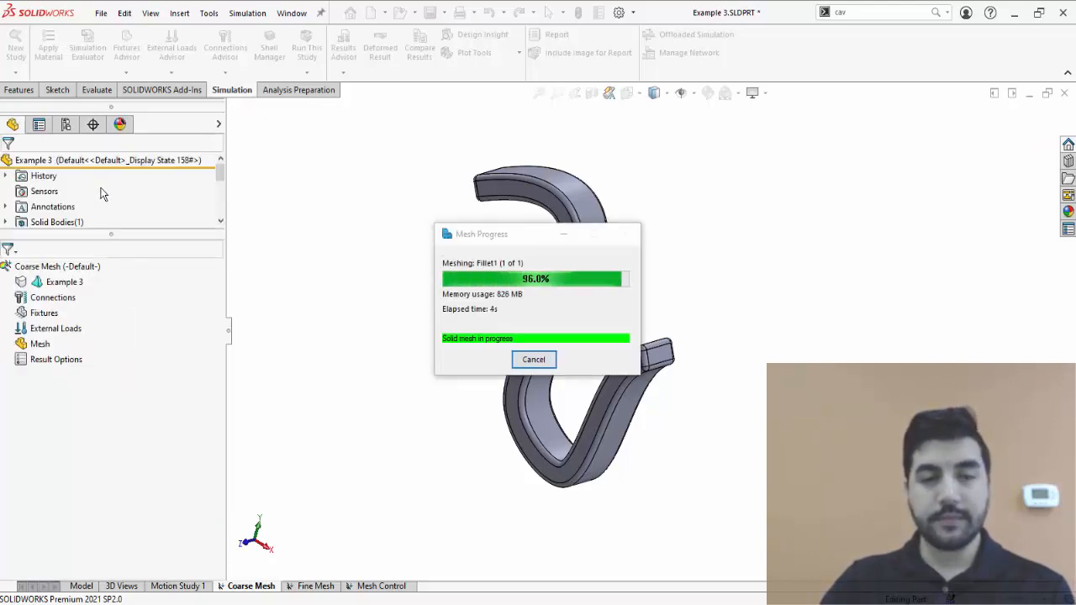
# Inspect the coarse mesh on the hook up close and show its mesh details.
pyautogui.moveTo(584, 380); pyautogui.dragTo(574, 353, button='middle')
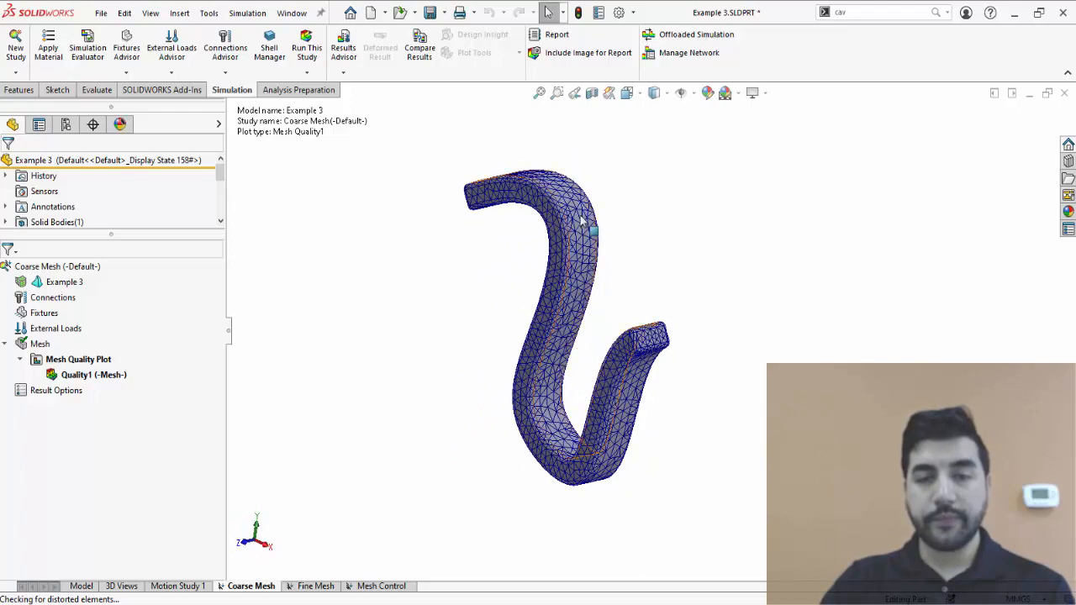
pyautogui.scroll(-5, 582, 220)
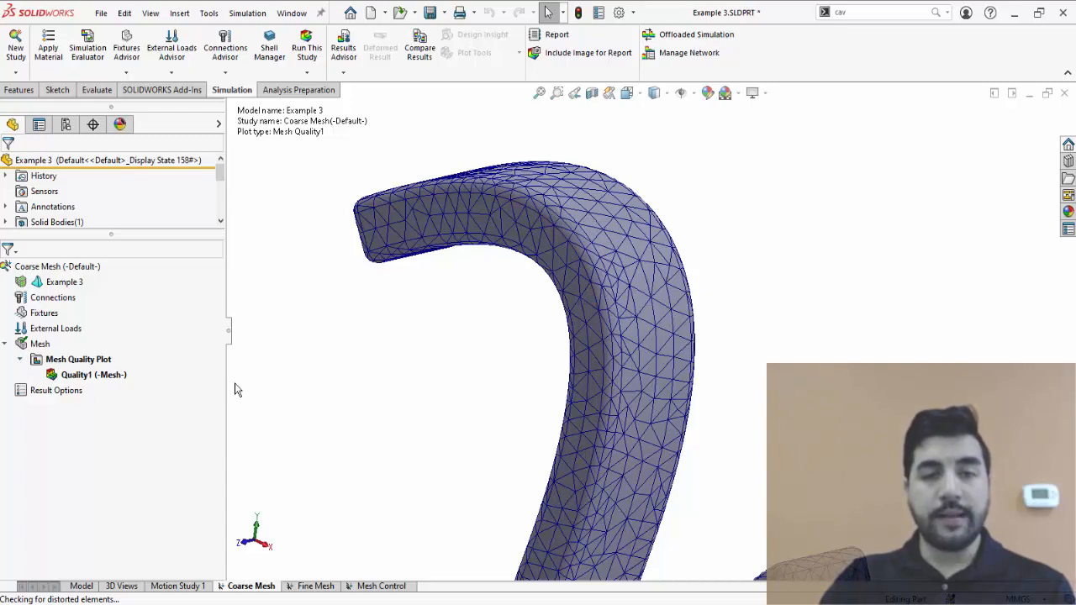
pyautogui.scroll(5, 313, 390)
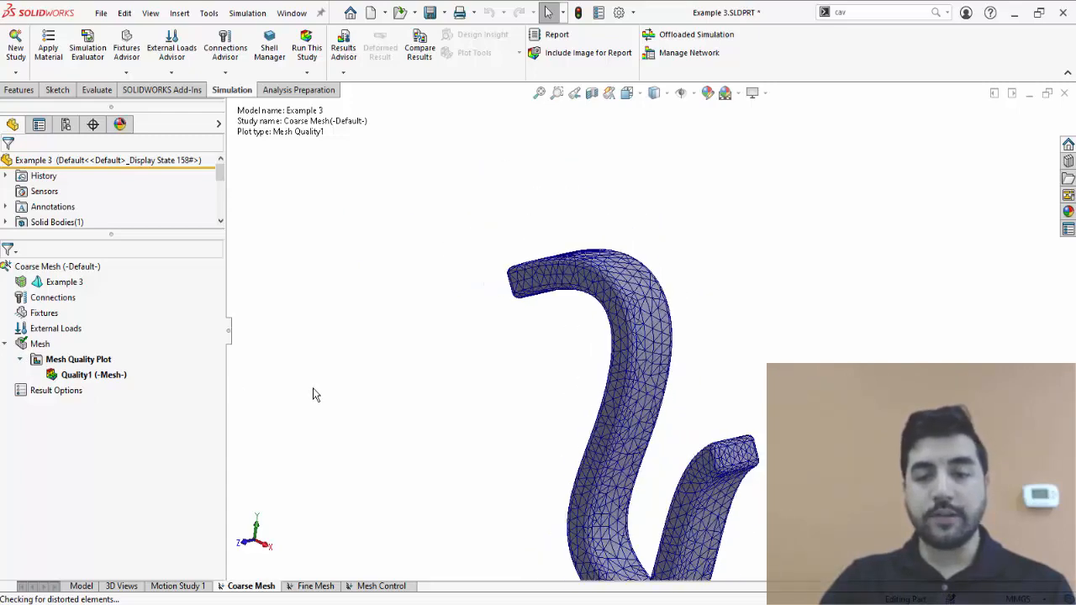
pyautogui.rightClick(35, 344)
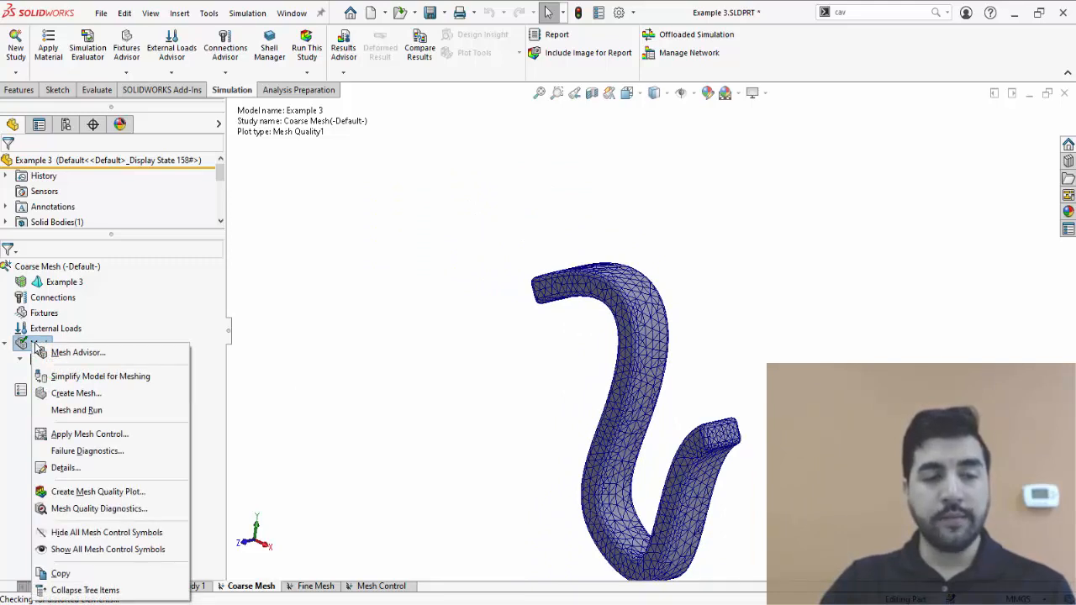
pyautogui.click(65, 468)
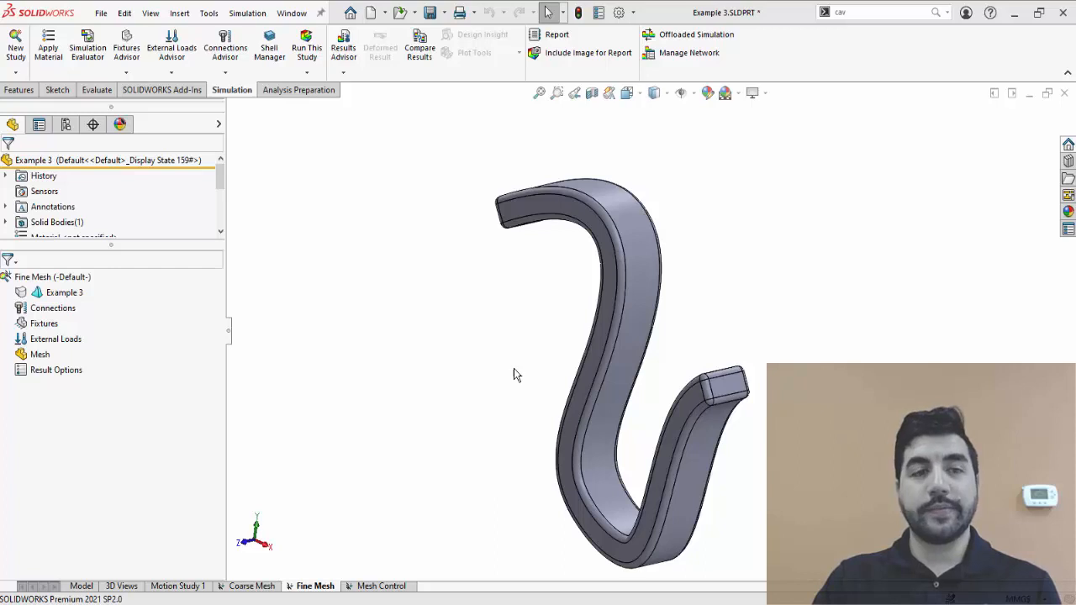
# Create a curvature-based mesh in the Fine Mesh study with the mesh density at its finest setting.
pyautogui.rightClick(37, 360)
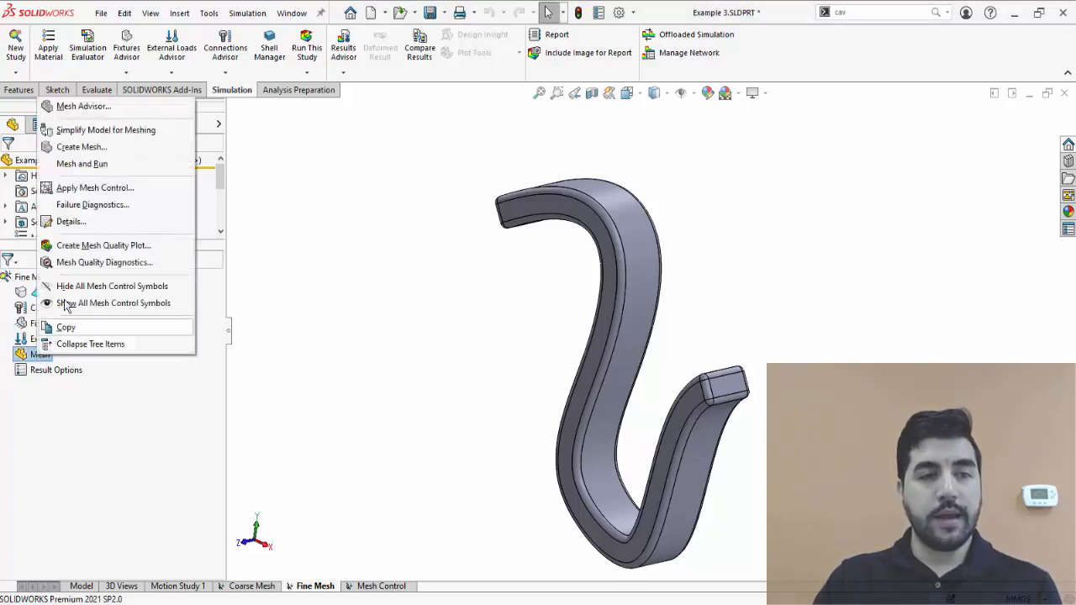
pyautogui.click(84, 147)
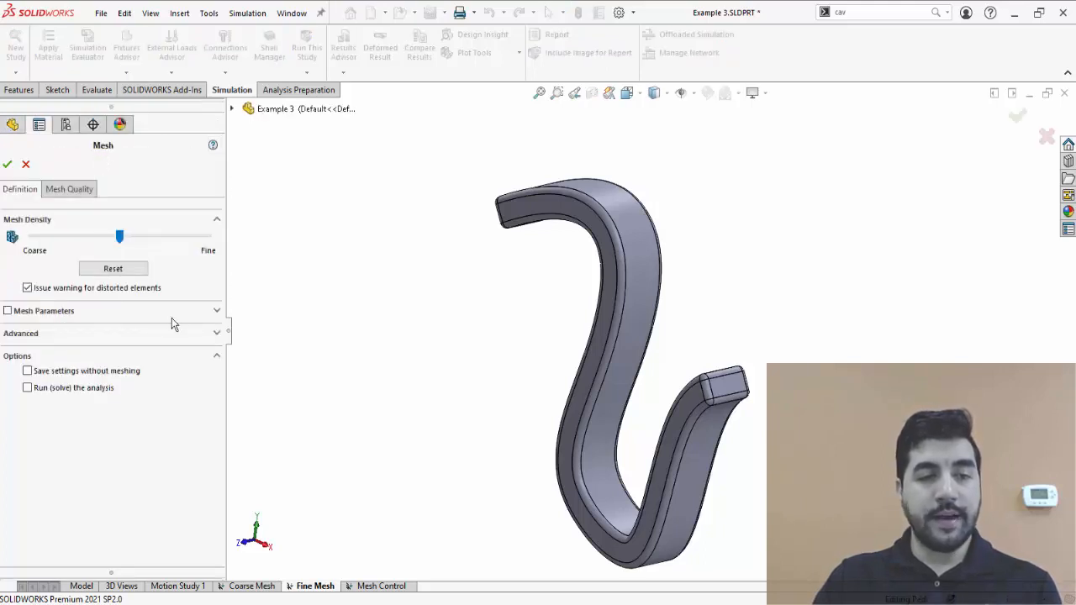
pyautogui.click(187, 312)
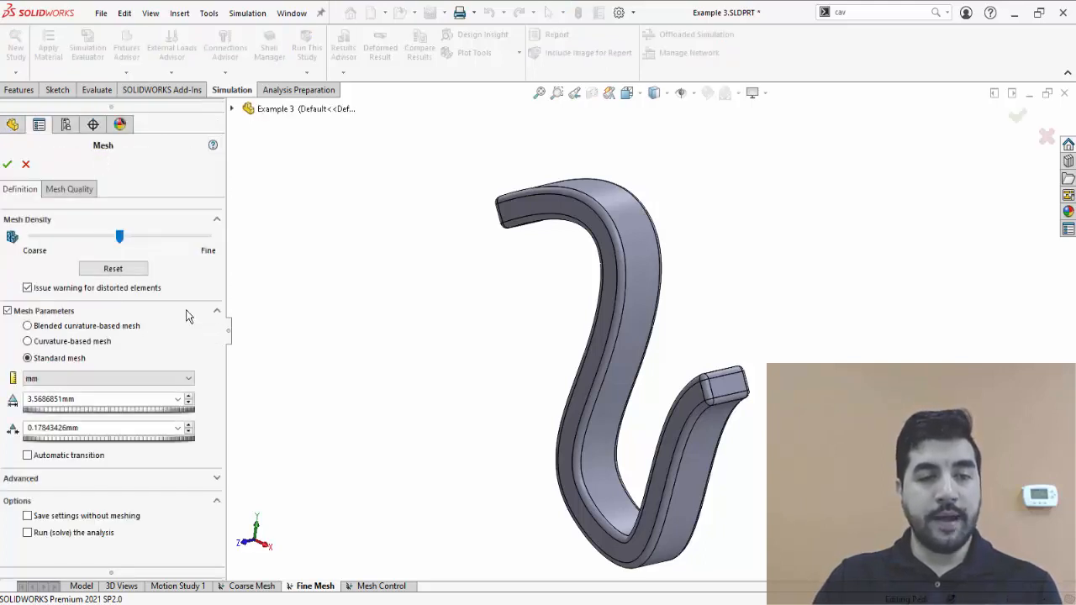
pyautogui.click(32, 341)
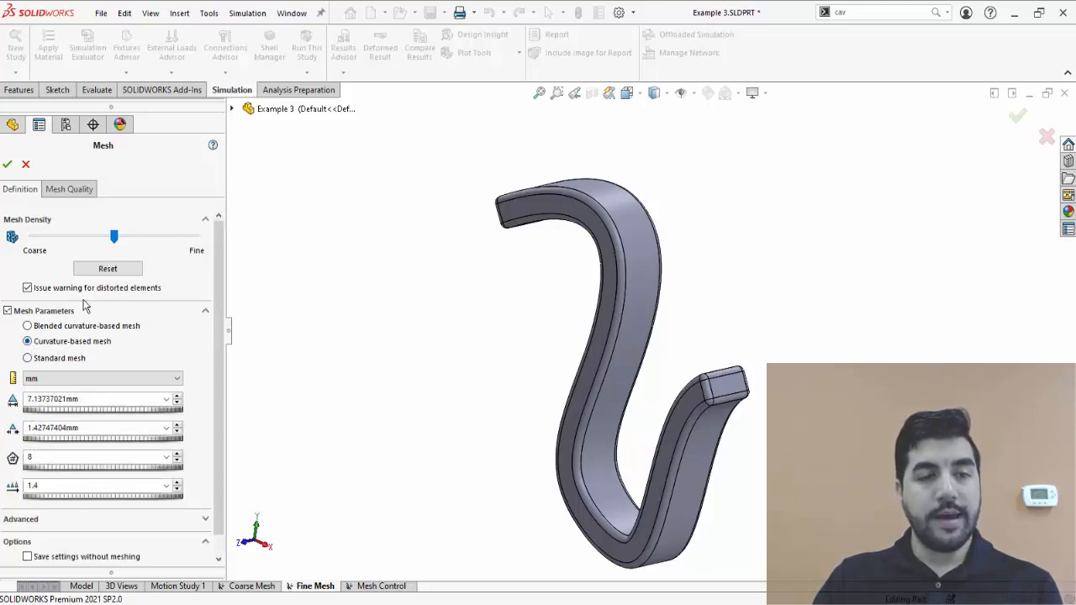
pyautogui.moveTo(115, 237); pyautogui.dragTo(198, 240)
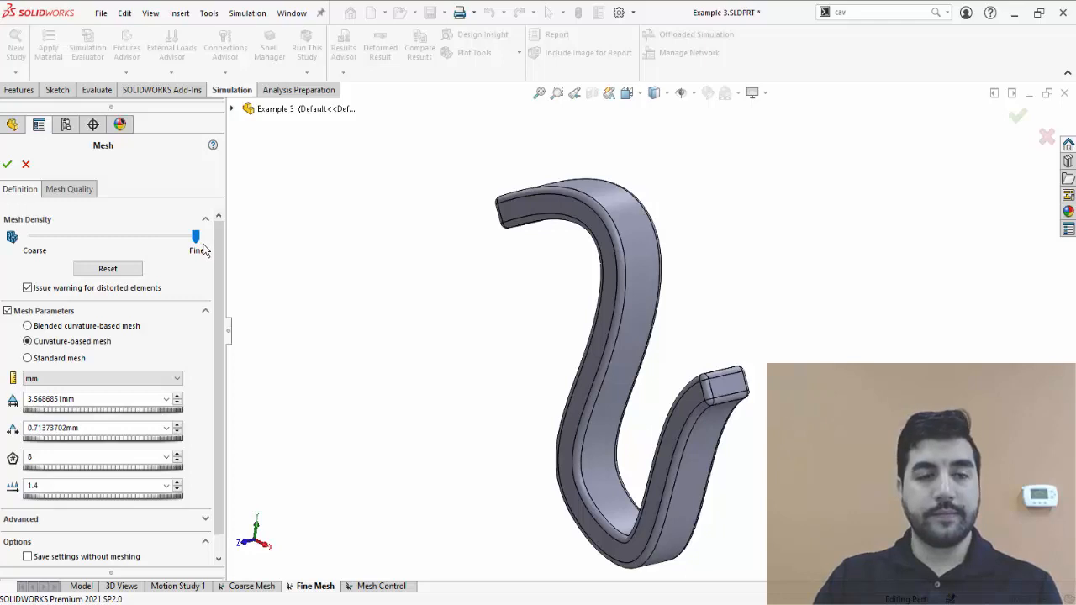
pyautogui.click(9, 165)
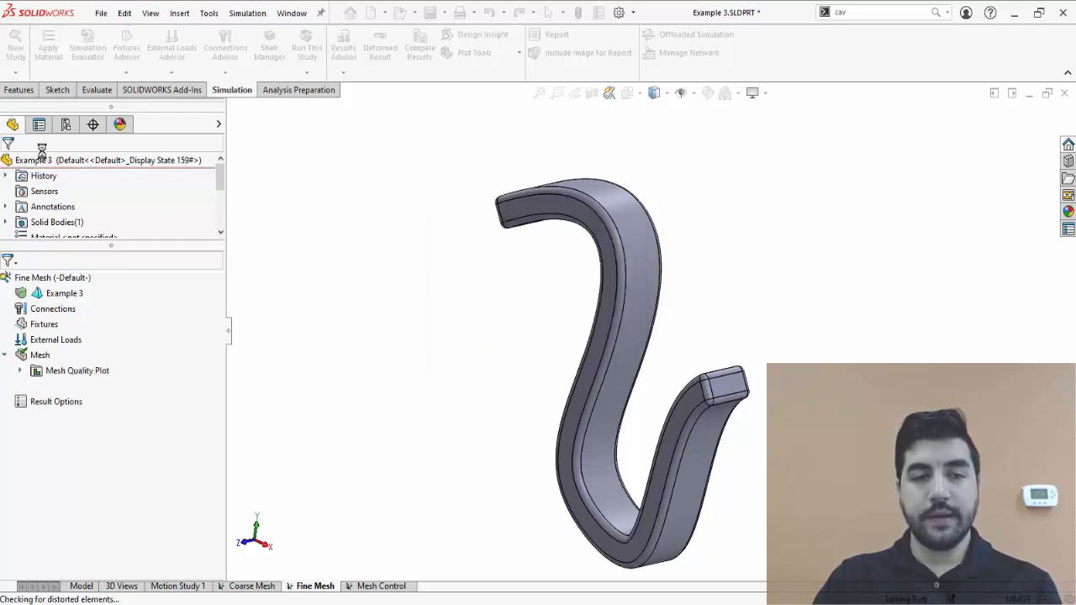
# Inspect the fine mesh on the hook and review its mesh details.
pyautogui.moveTo(643, 403); pyautogui.dragTo(630, 364, button='middle')
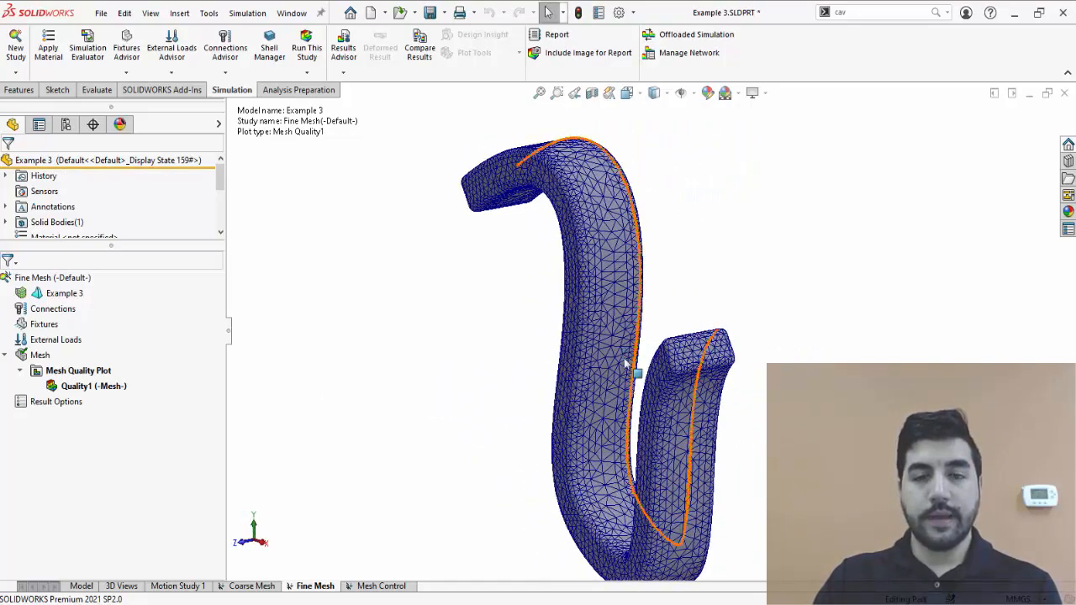
pyautogui.rightClick(39, 355)
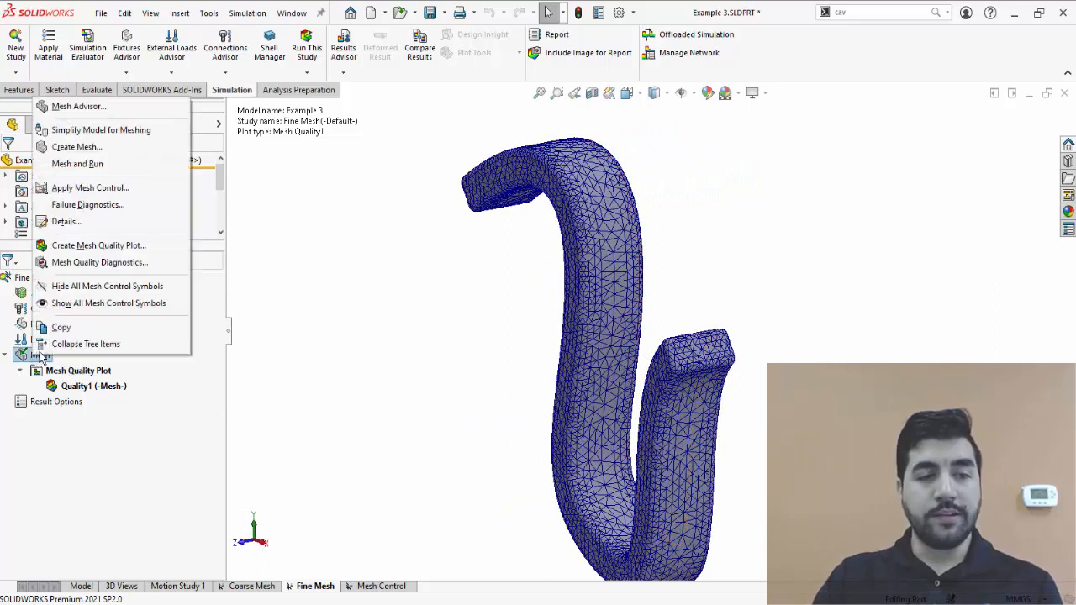
pyautogui.click(147, 224)
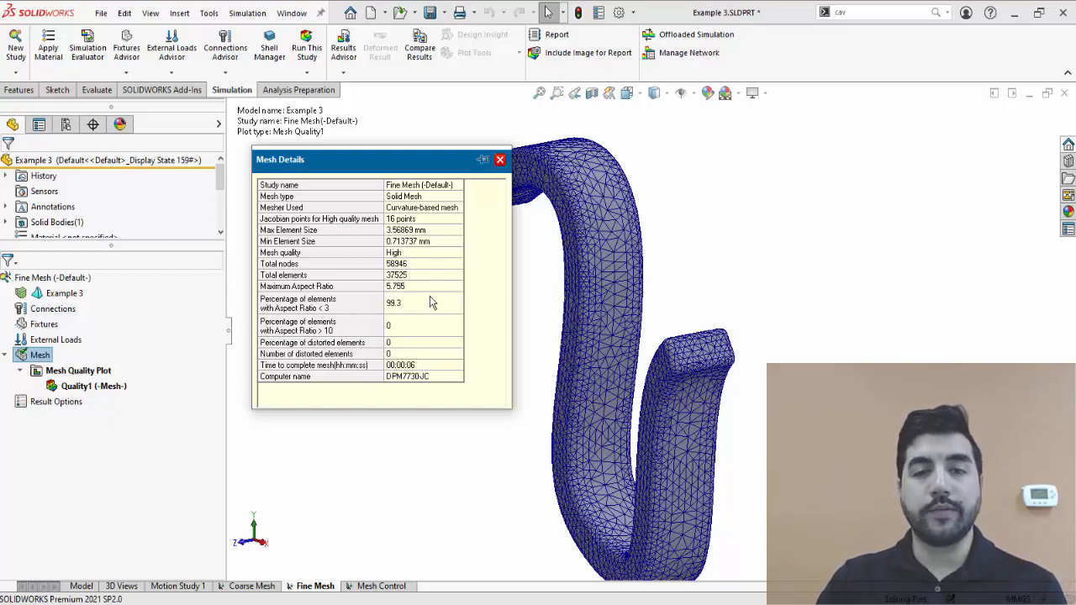
pyautogui.click(500, 160)
# Switch to the Mesh Control study and examine the small fillets around the end of the hook's short arm.
pyautogui.click(381, 586)
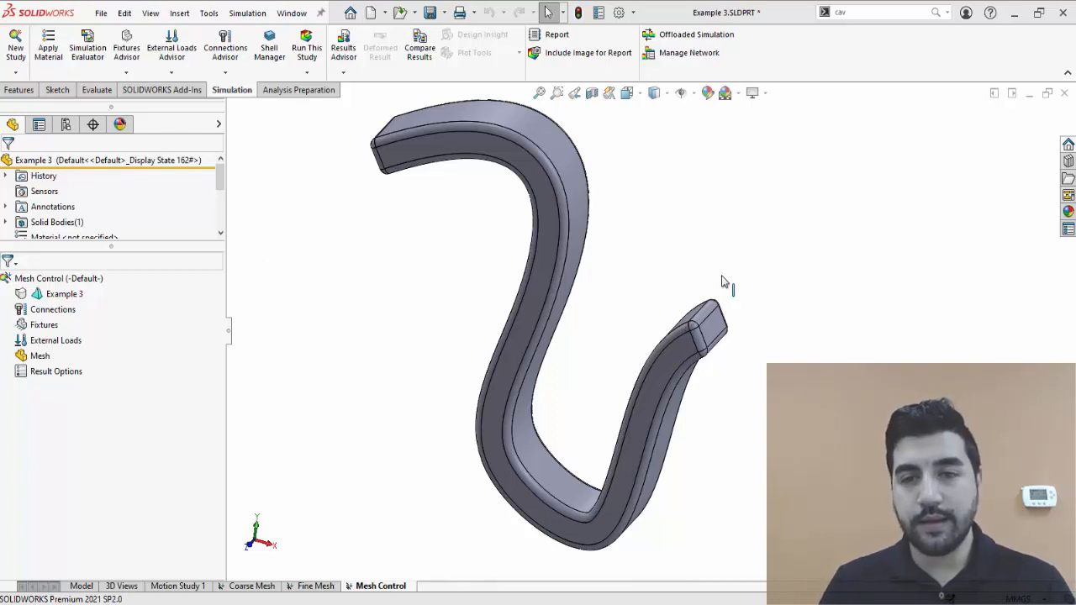
pyautogui.scroll(-5, 722, 290)
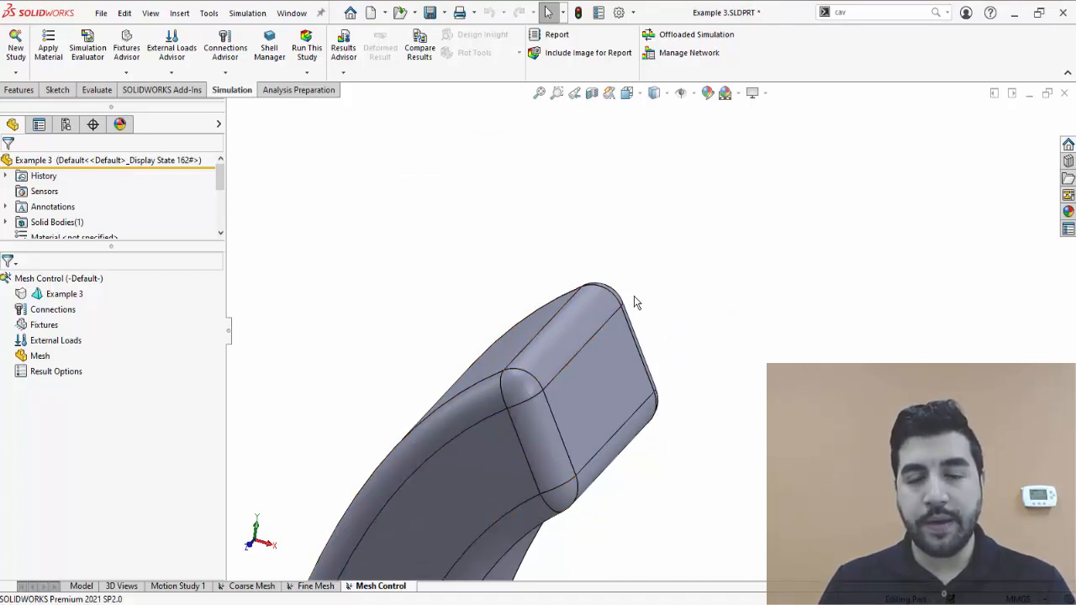
pyautogui.scroll(6, 622, 304)
pyautogui.moveTo(519, 389)
pyautogui.mouseDown(button='middle')
pyautogui.moveTo(490, 377)
pyautogui.moveTo(504, 401)
pyautogui.mouseUp(button='middle')
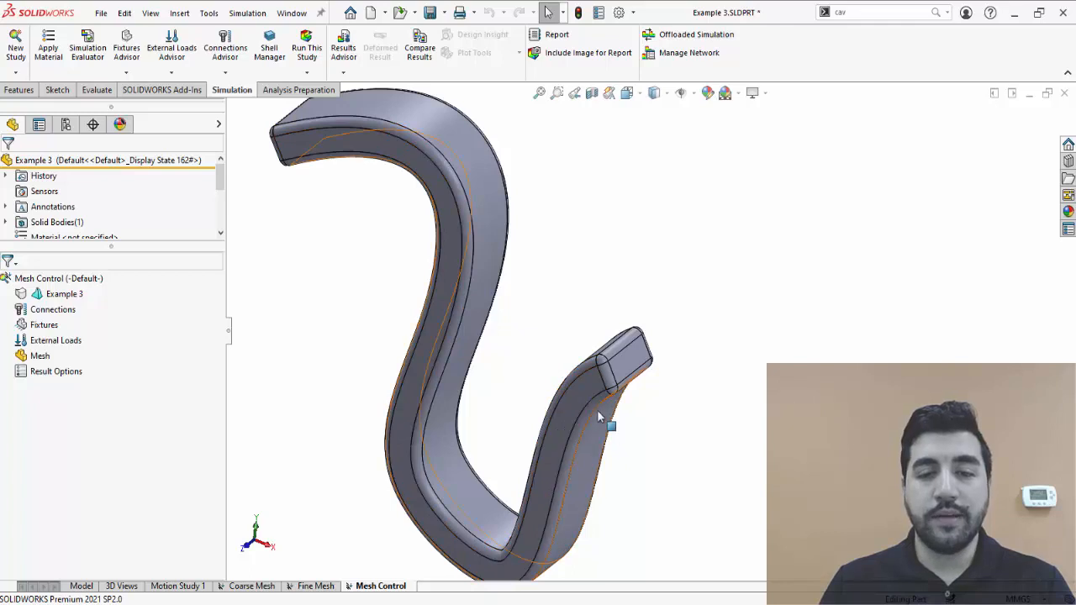
pyautogui.moveTo(447, 487); pyautogui.dragTo(442, 353, button='middle')
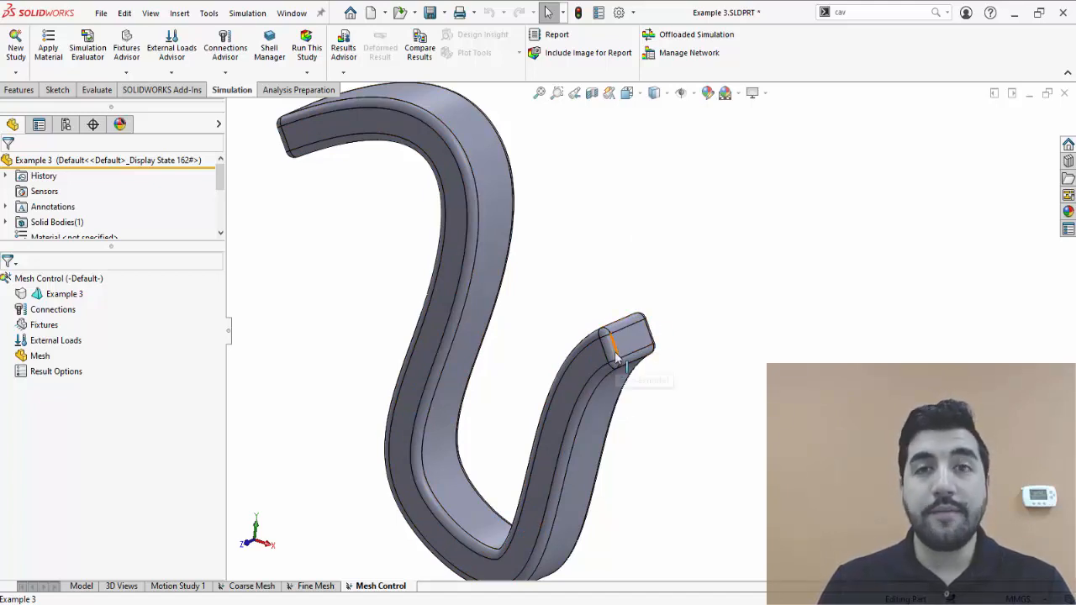
pyautogui.scroll(-2, 615, 359)
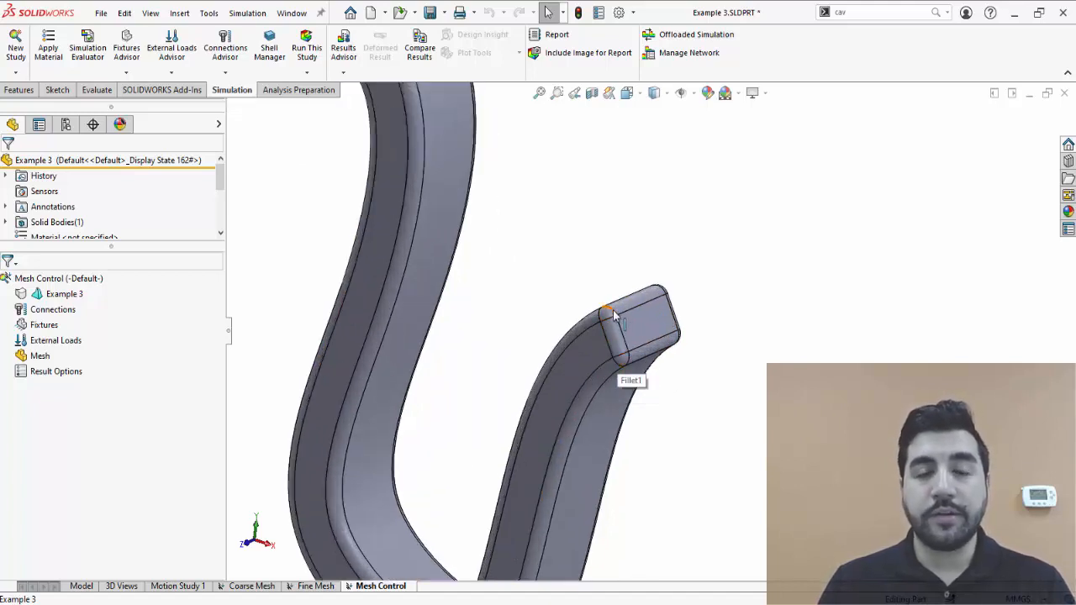
pyautogui.scroll(3, 614, 315)
pyautogui.moveTo(566, 297); pyautogui.dragTo(522, 172, button='middle')
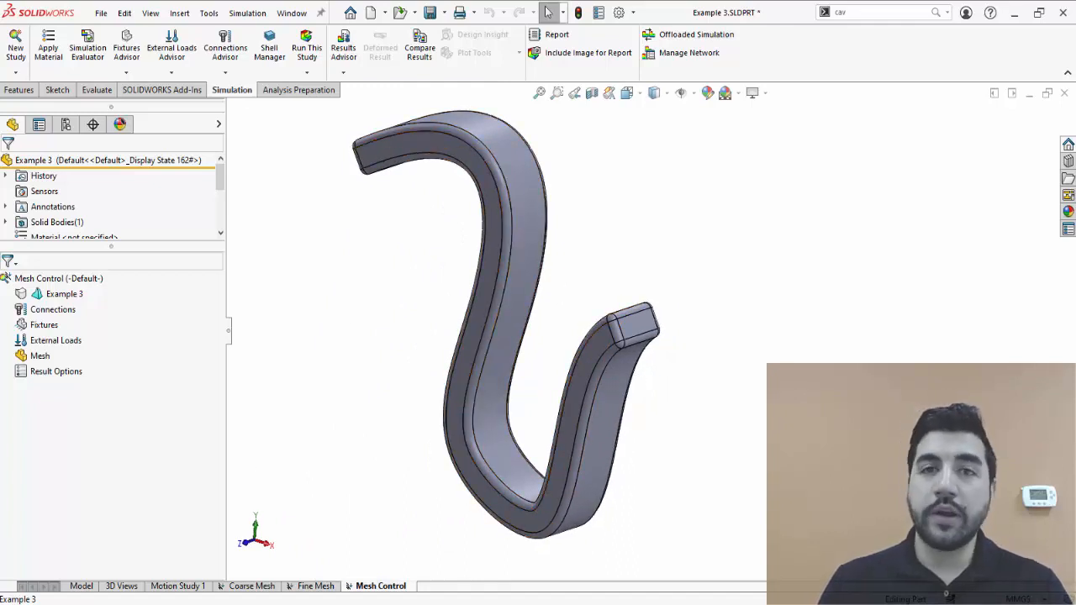
# Start a mesh control and select the eight small fillet faces around the end of the hook's short arm.
pyautogui.rightClick(38, 357)
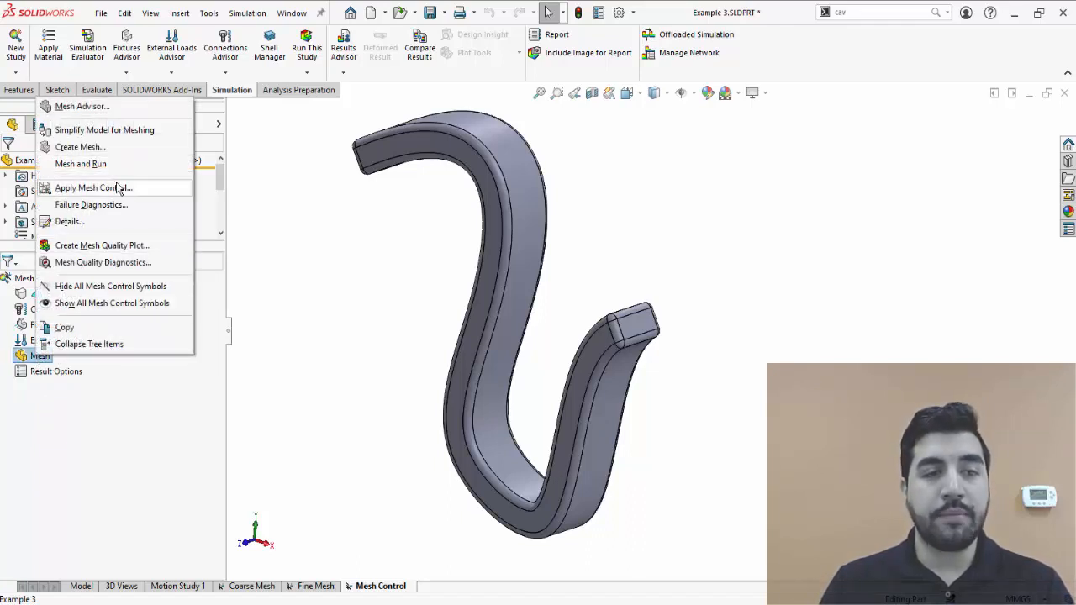
pyautogui.click(93, 188)
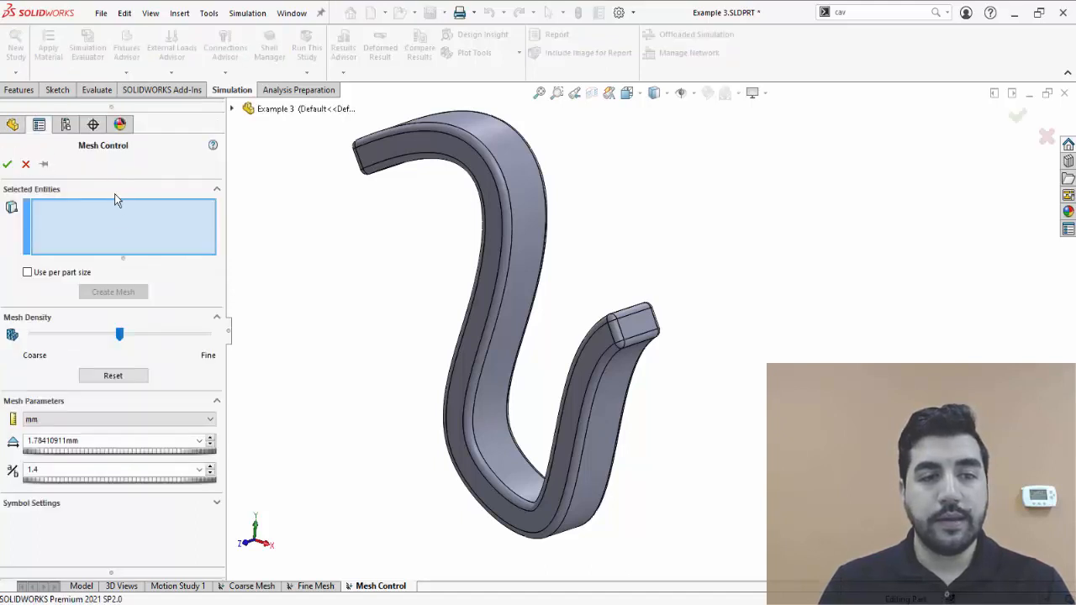
pyautogui.scroll(-5, 668, 328)
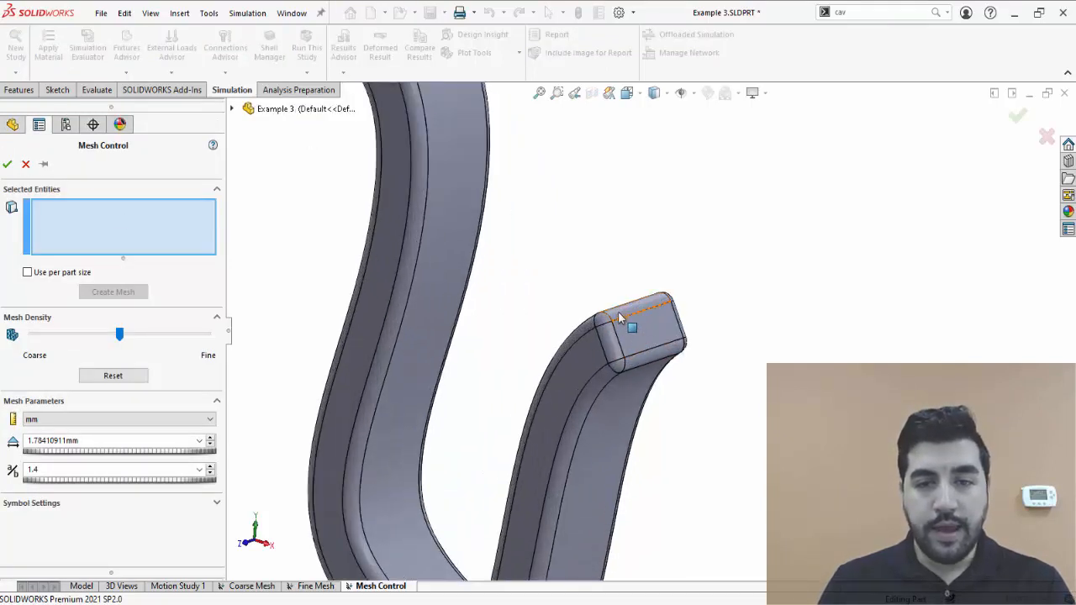
pyautogui.scroll(-2, 668, 324)
pyautogui.click(559, 307)
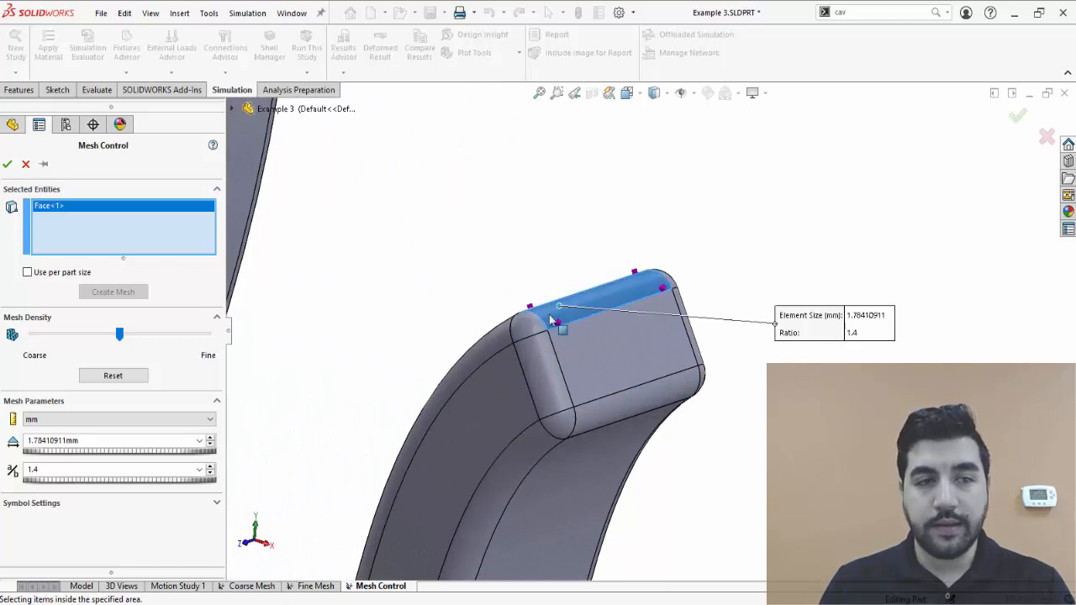
pyautogui.click(525, 328)
pyautogui.click(547, 383)
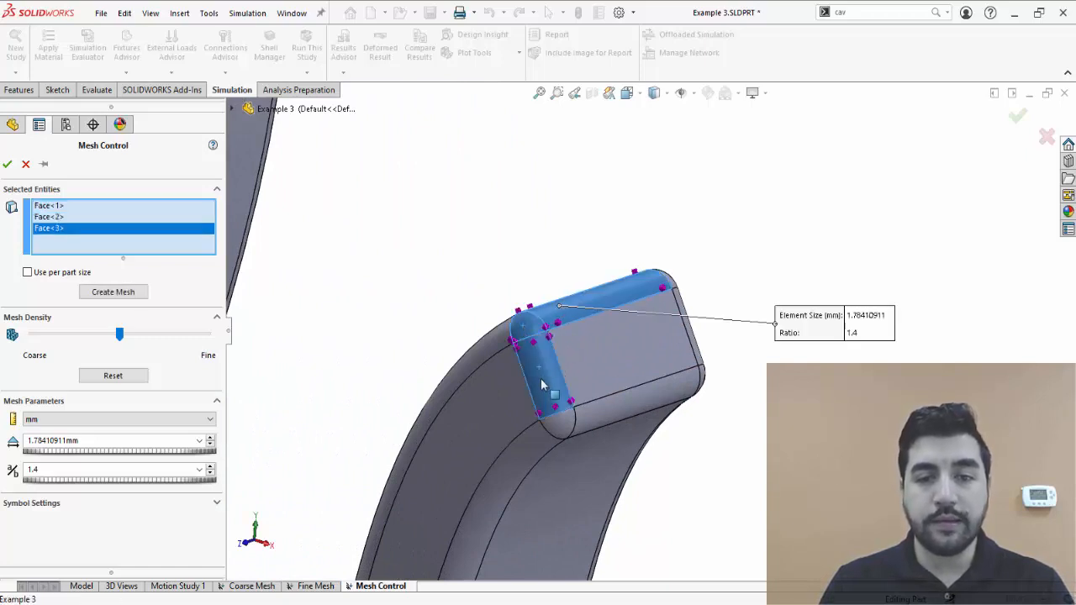
pyautogui.click(567, 431)
pyautogui.click(602, 417)
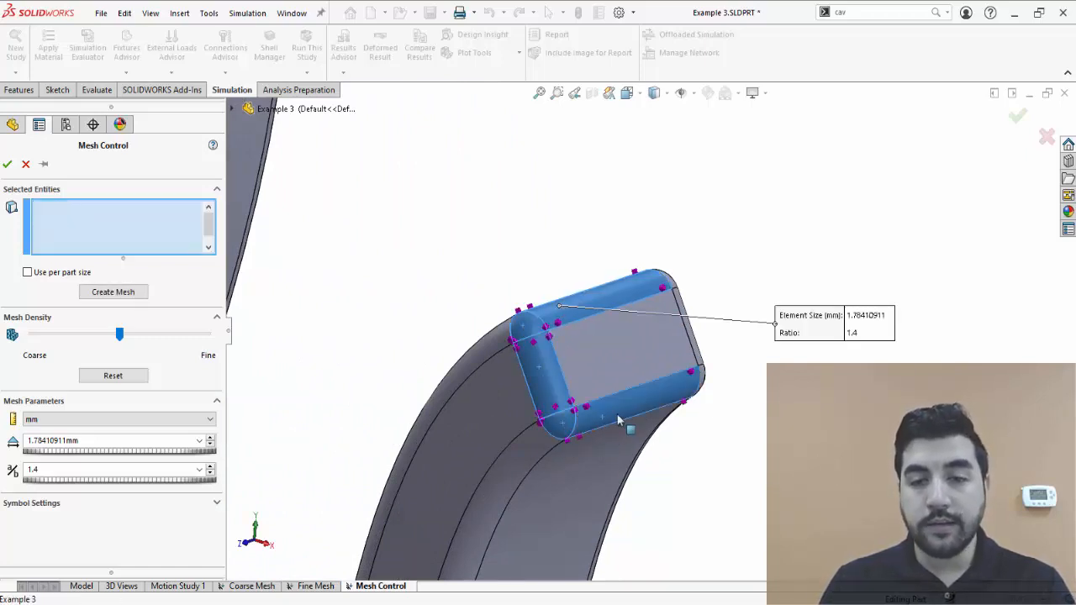
pyautogui.scroll(-3, 713, 383)
pyautogui.click(685, 369)
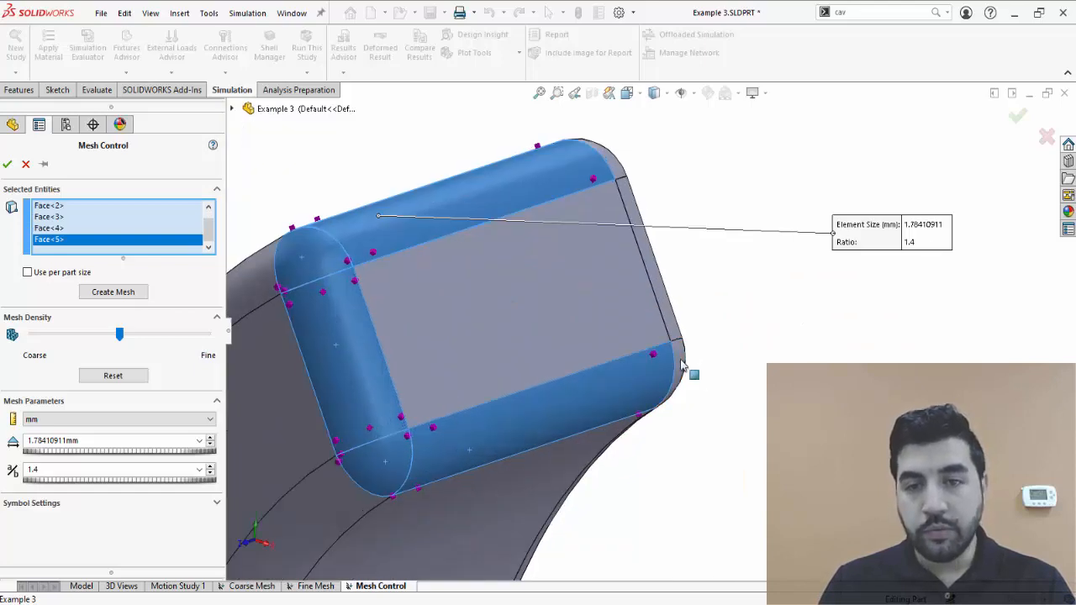
pyautogui.click(669, 314)
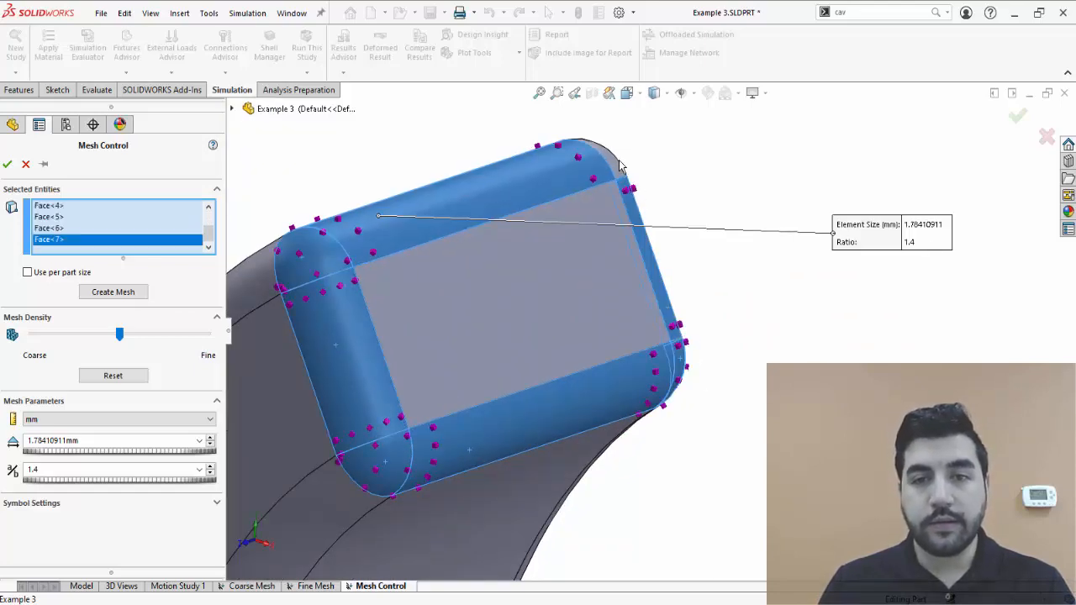
pyautogui.click(619, 166)
# Refine the mesh control's density to an element size of about 1.18 mm and apply it to the selected fillet faces.
pyautogui.scroll(3, 595, 241)
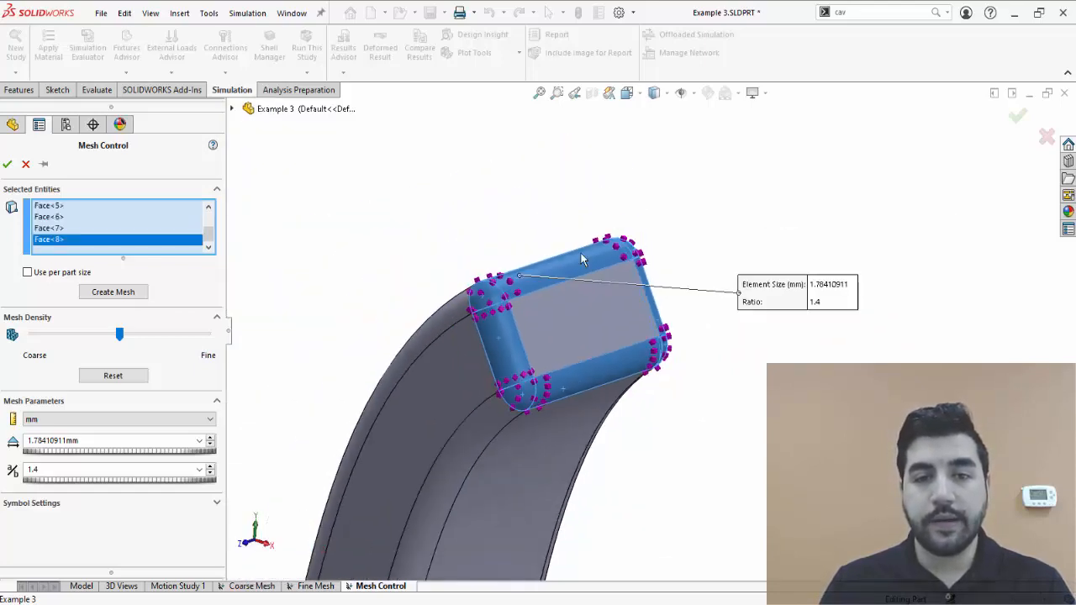
pyautogui.scroll(3, 595, 241)
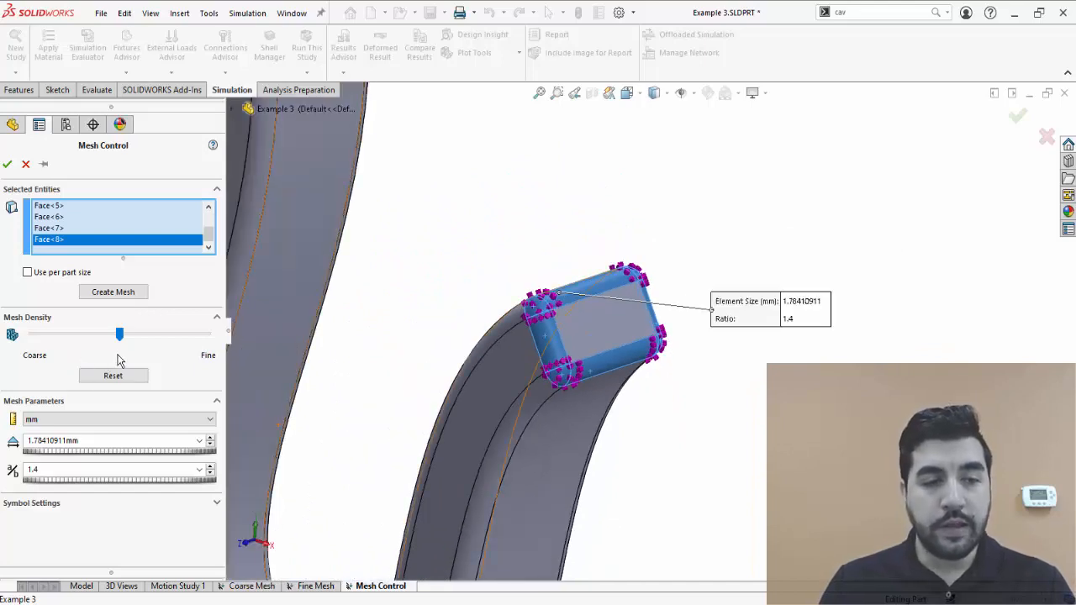
pyautogui.moveTo(120, 334); pyautogui.dragTo(176, 343)
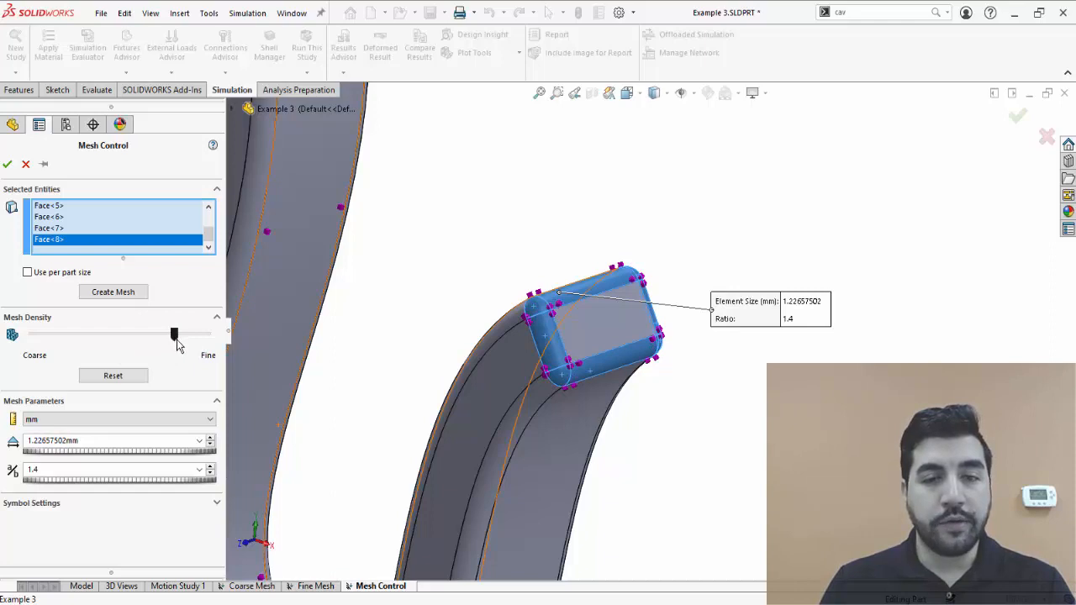
pyautogui.scroll(2, 389, 333)
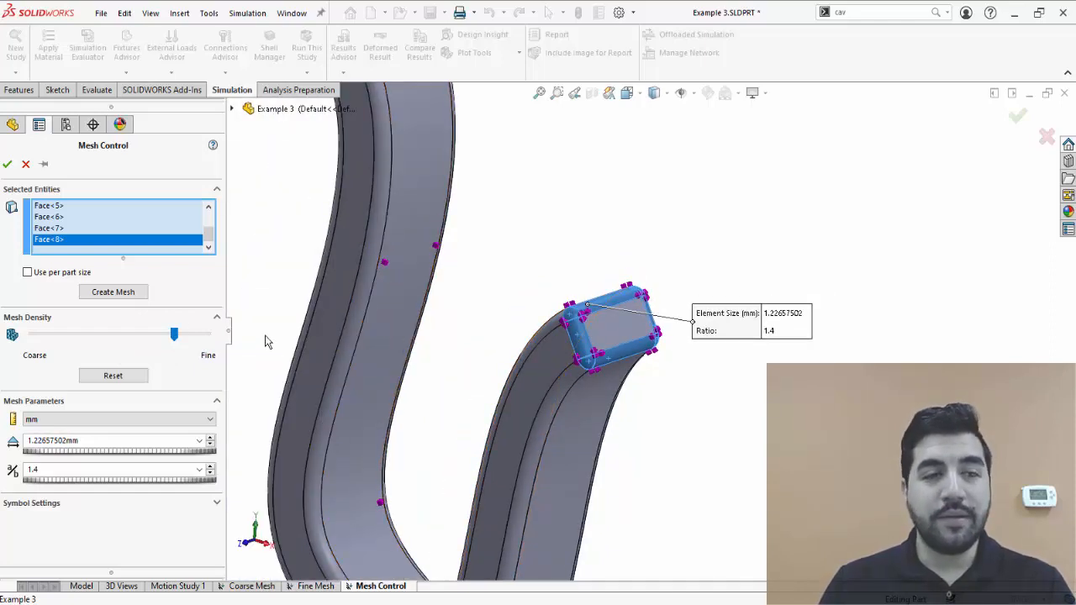
pyautogui.scroll(3, 517, 353)
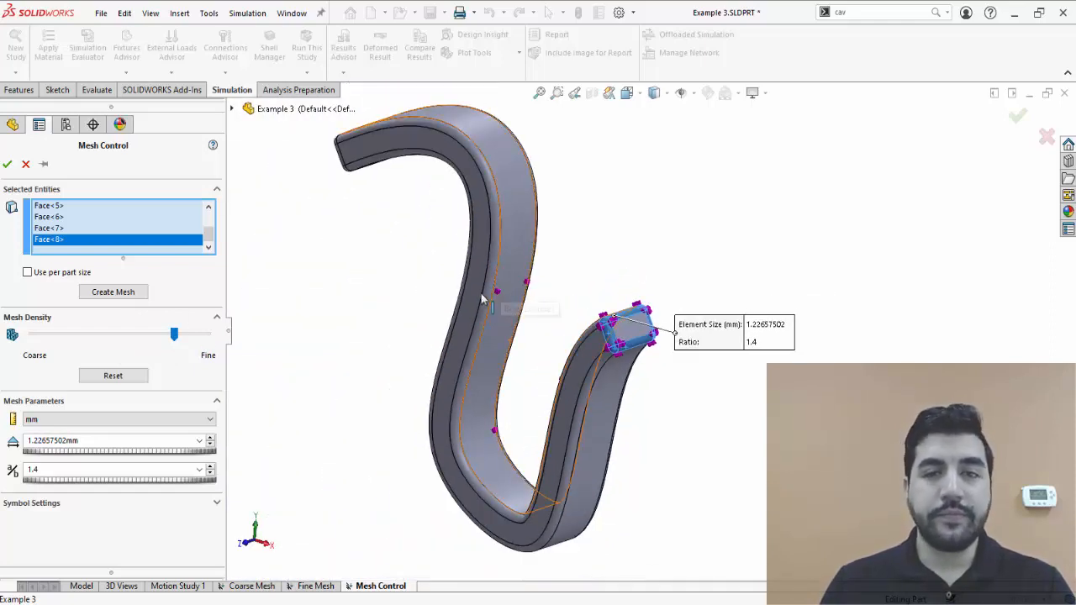
pyautogui.doubleClick(117, 442)
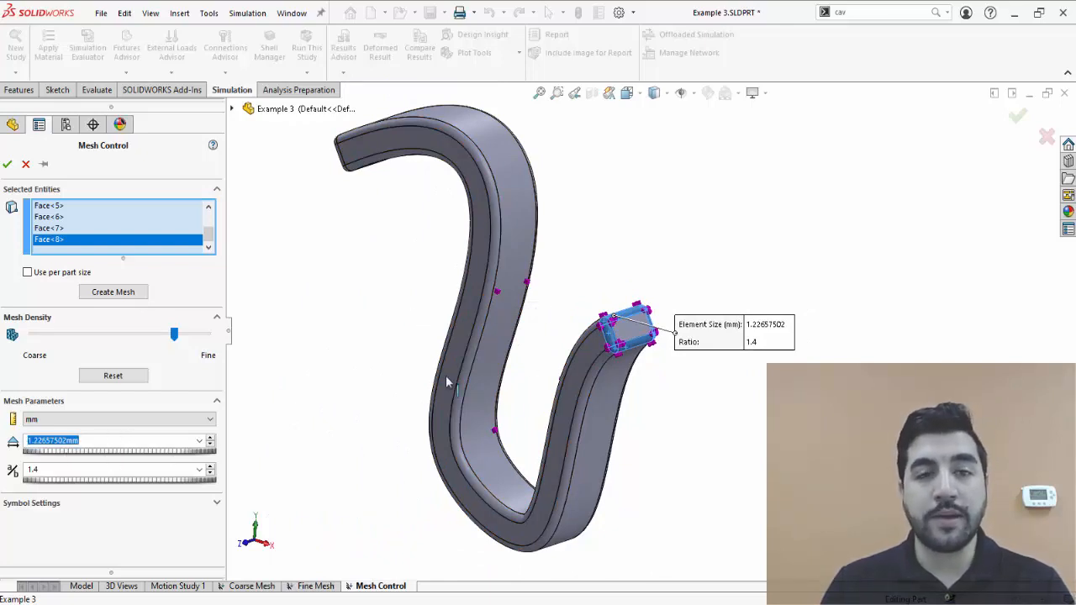
pyautogui.scroll(-2, 621, 344)
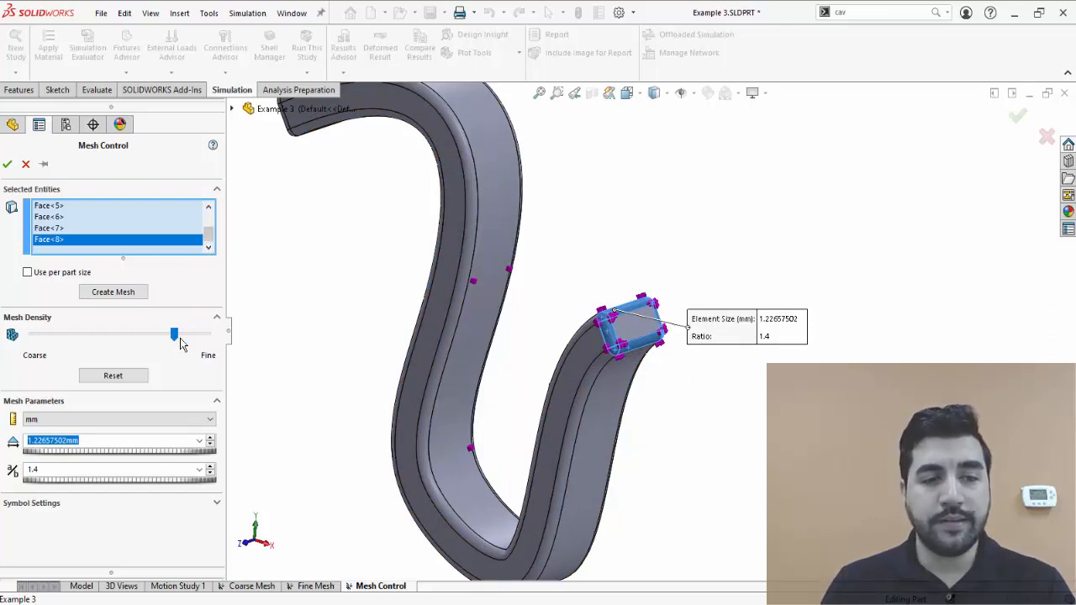
pyautogui.moveTo(178, 339); pyautogui.dragTo(180, 336)
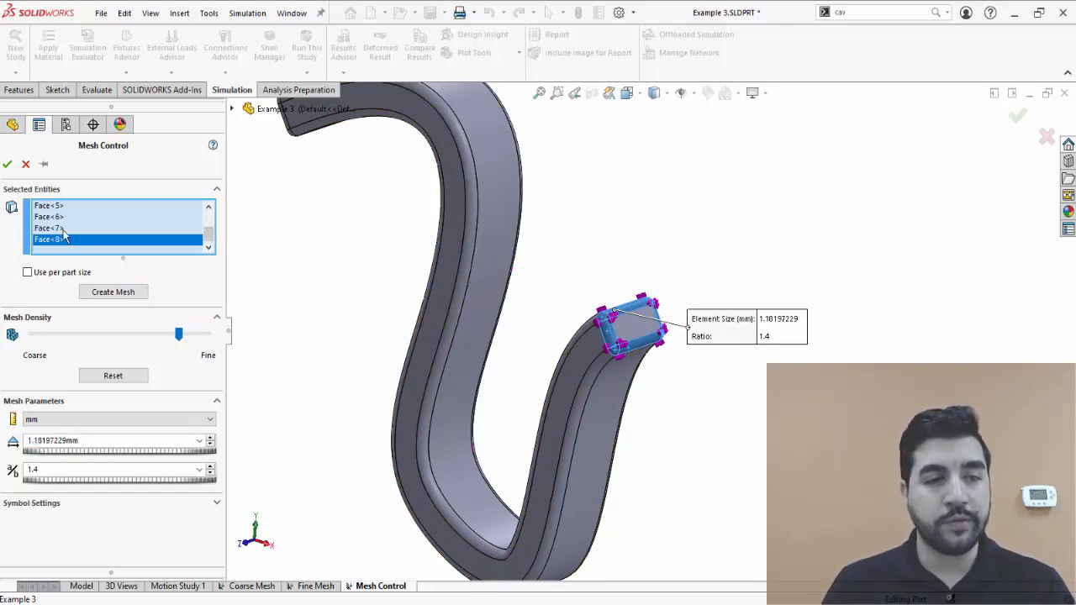
pyautogui.click(8, 165)
# Create a curvature-based mesh toward the coarse end of the density range, with element sizes of about 11.96 mm maximum and 2.39 mm minimum.
pyautogui.rightClick(40, 357)
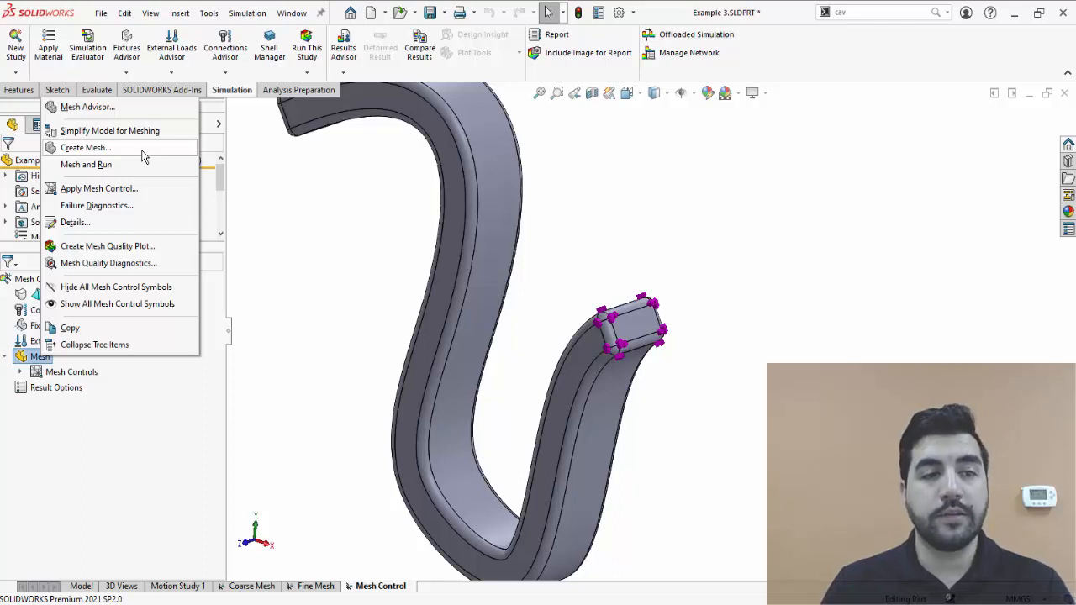
pyautogui.click(85, 148)
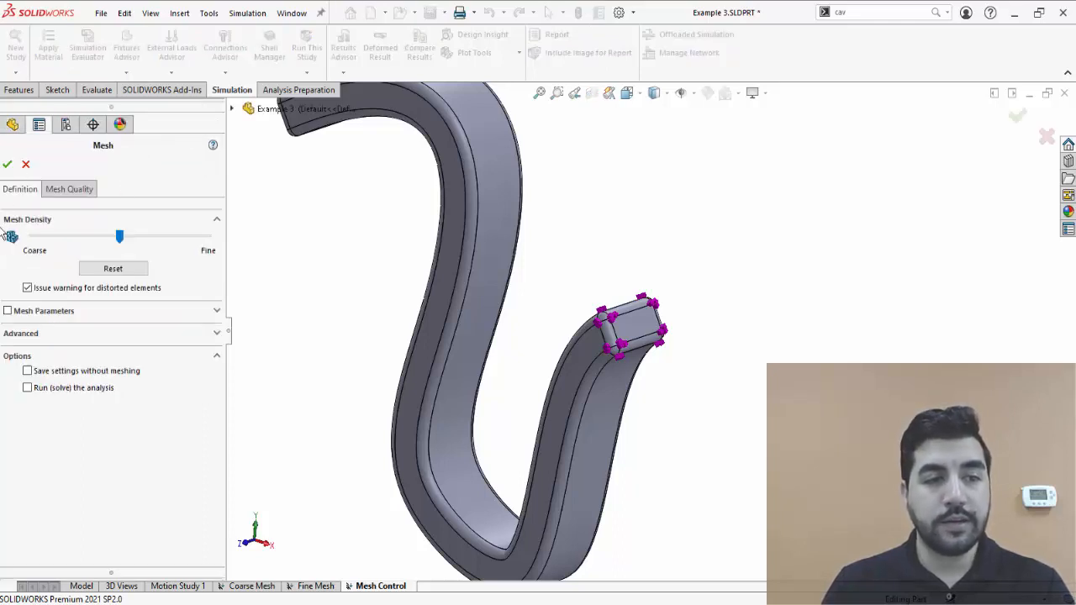
pyautogui.moveTo(120, 237); pyautogui.dragTo(59, 249)
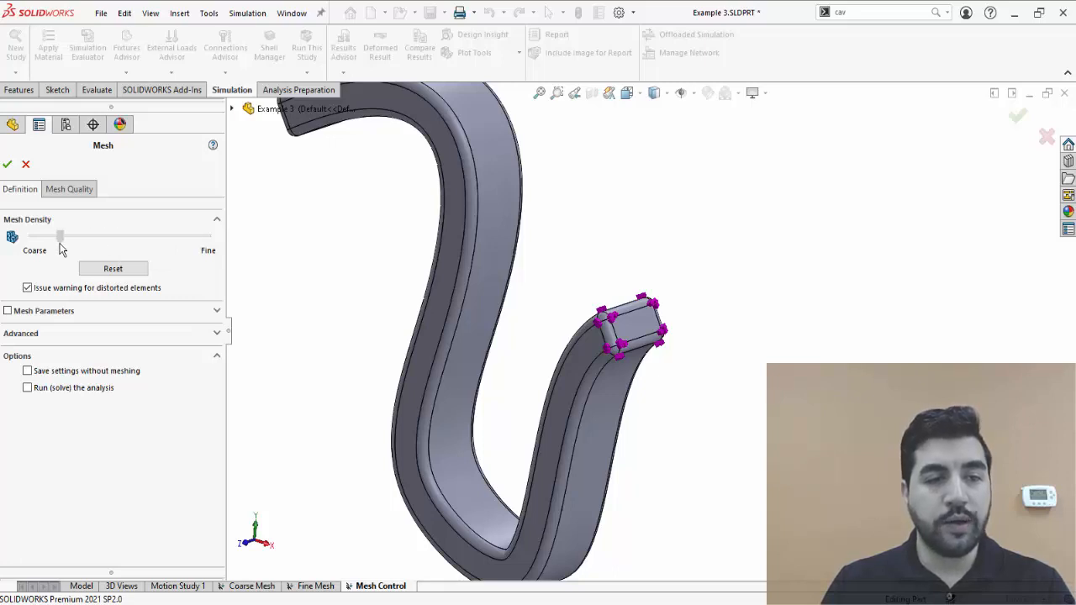
pyautogui.click(68, 311)
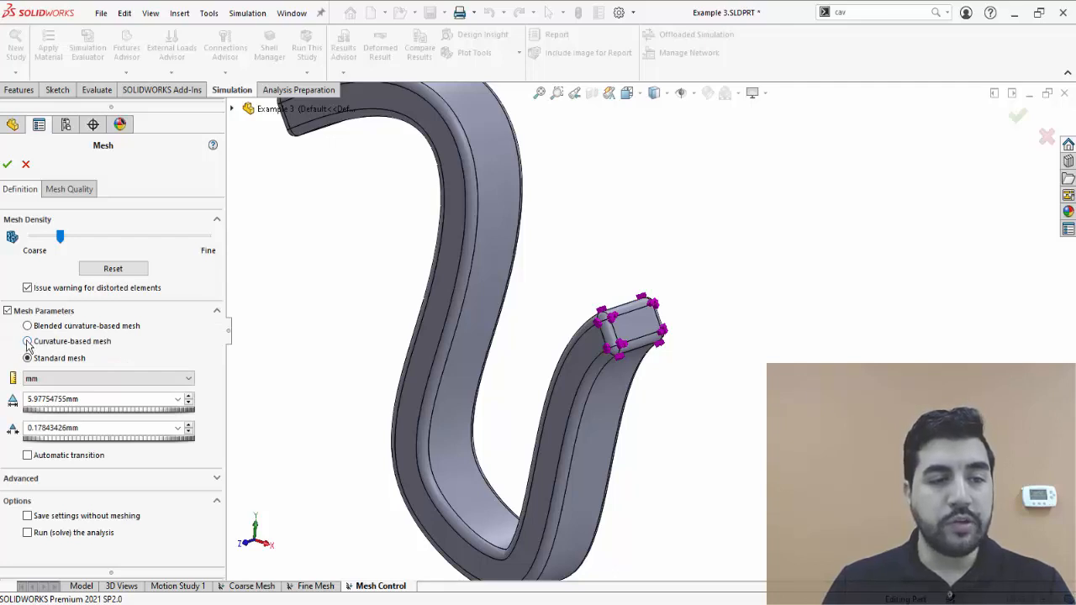
pyautogui.click(28, 342)
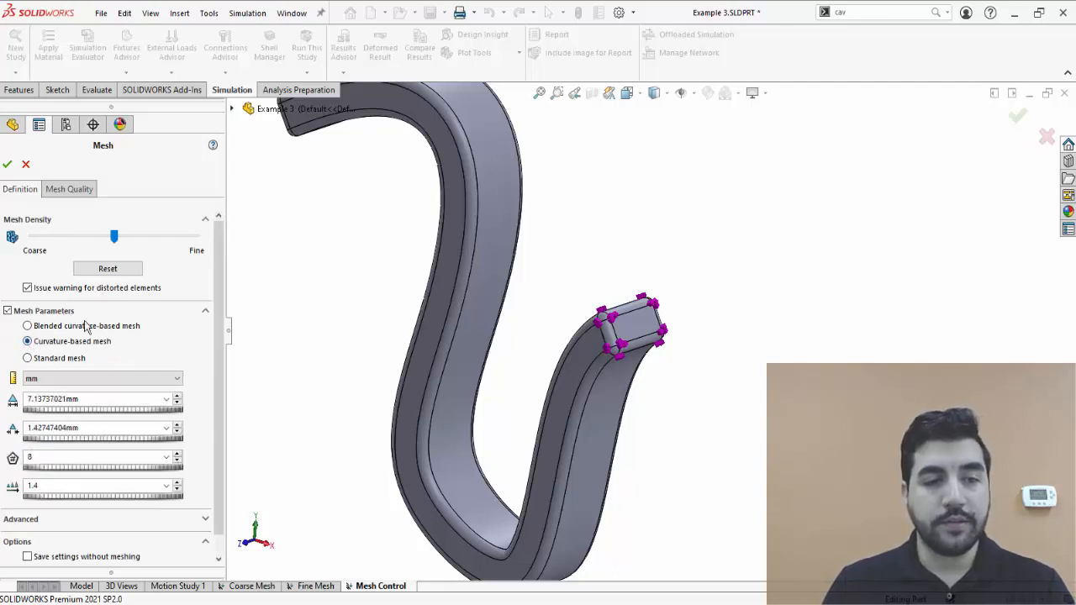
pyautogui.moveTo(114, 236); pyautogui.dragTo(55, 246)
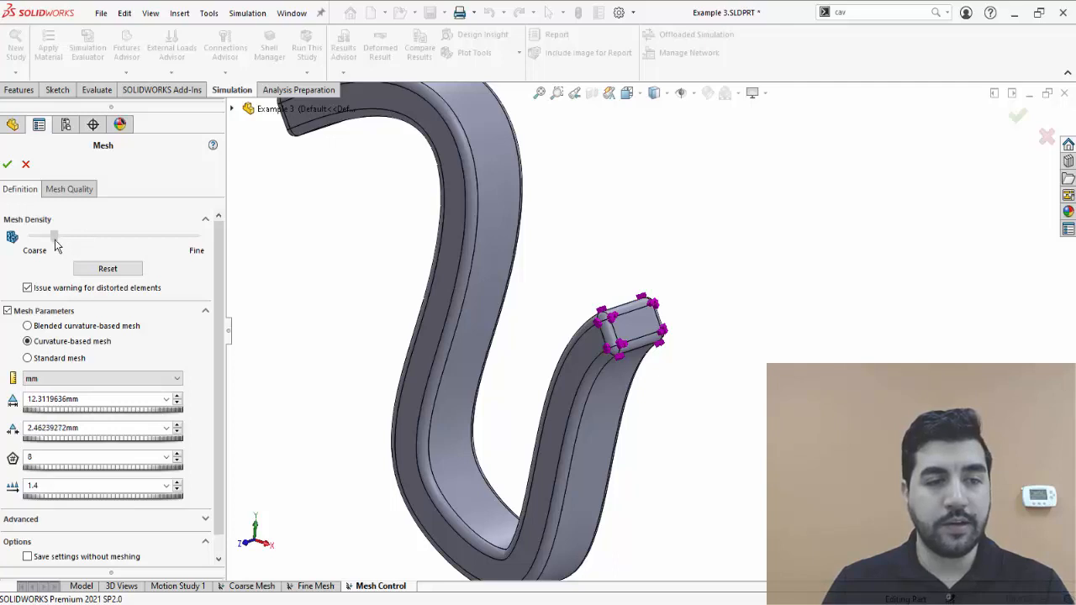
pyautogui.click(69, 189)
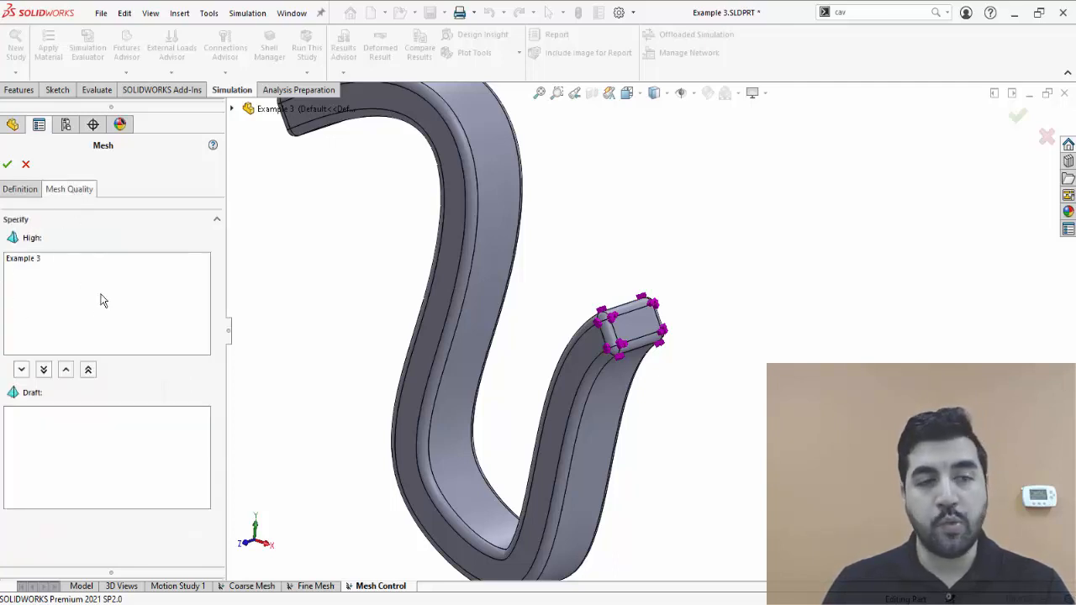
pyautogui.click(34, 197)
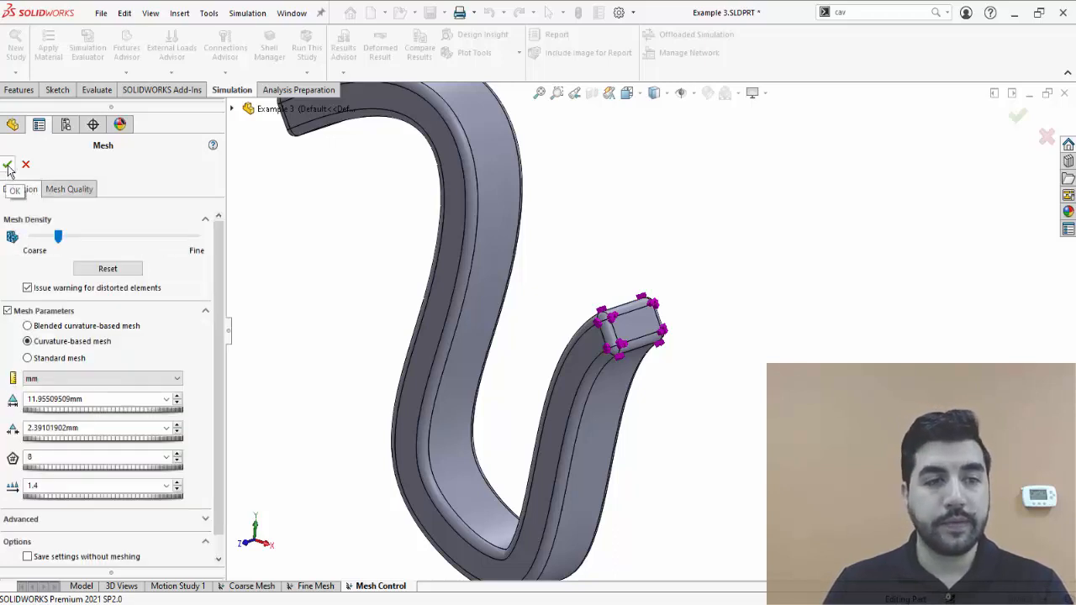
pyautogui.click(8, 167)
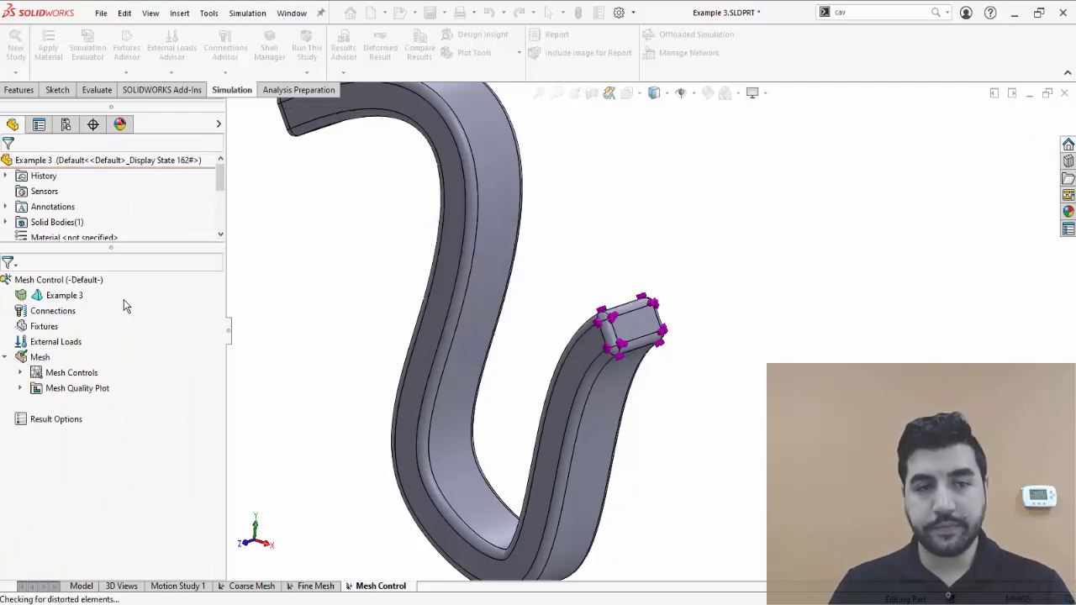
# Examine the mesh on the hook up close, comparing the controlled fillets at the short arm's end with the surrounding body.
pyautogui.scroll(3, 504, 332)
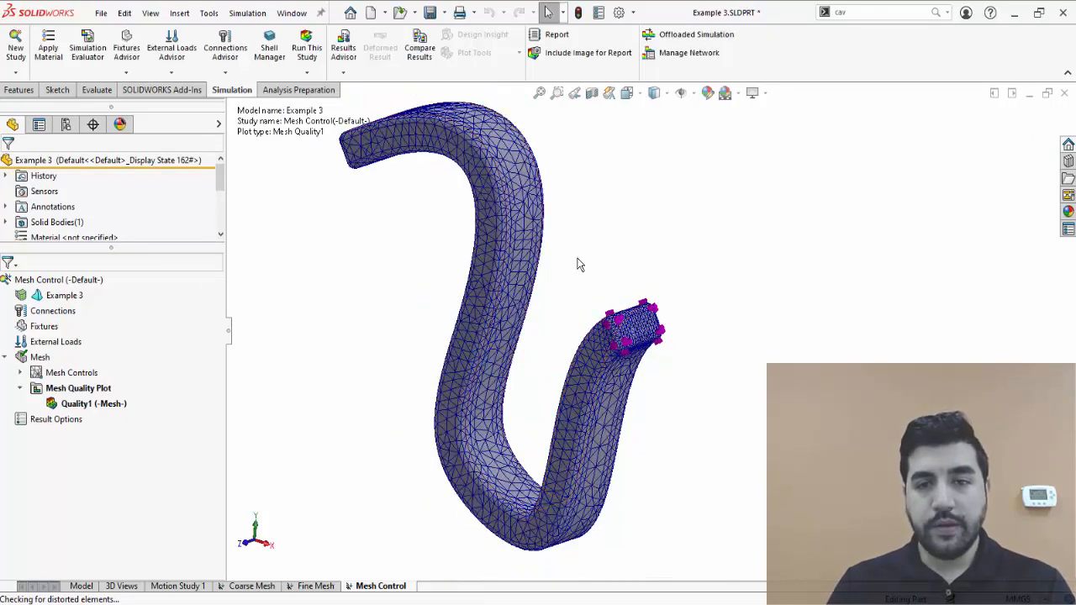
pyautogui.moveTo(576, 264); pyautogui.dragTo(583, 295, button='middle')
pyautogui.scroll(-3, 661, 352)
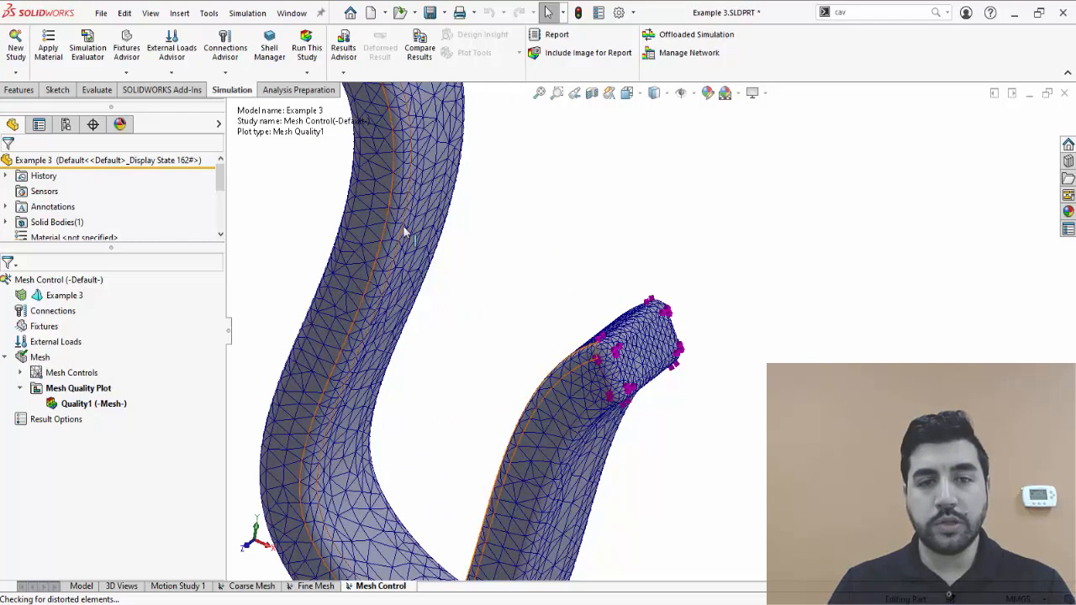
pyautogui.moveTo(403, 223); pyautogui.dragTo(461, 355, button='middle')
pyautogui.scroll(-6, 754, 379)
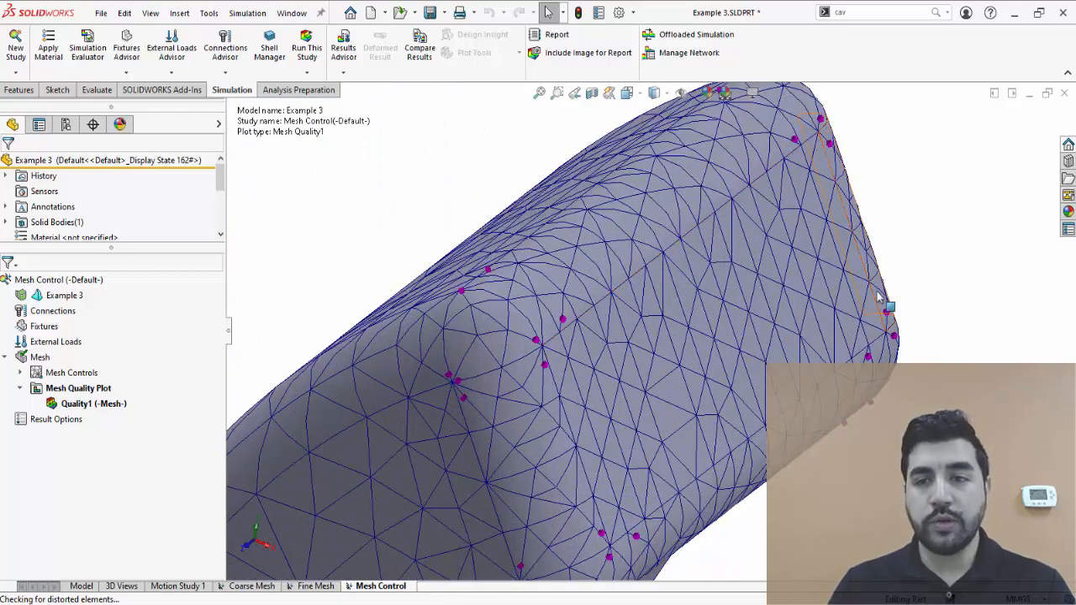
pyautogui.moveTo(588, 309); pyautogui.dragTo(607, 345, button='middle')
pyautogui.scroll(3, 468, 271)
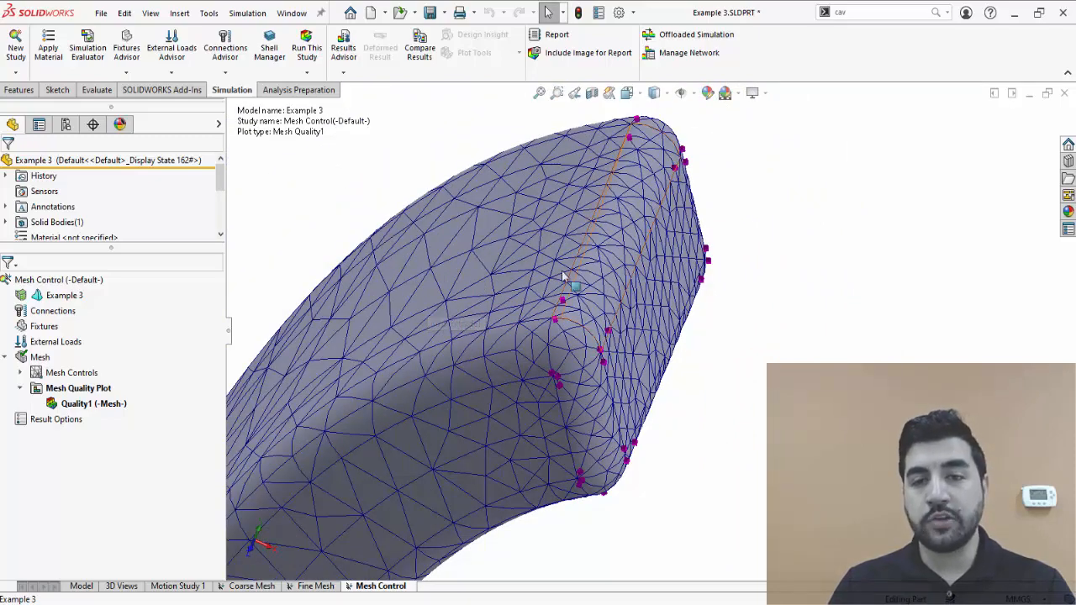
pyautogui.scroll(6, 570, 498)
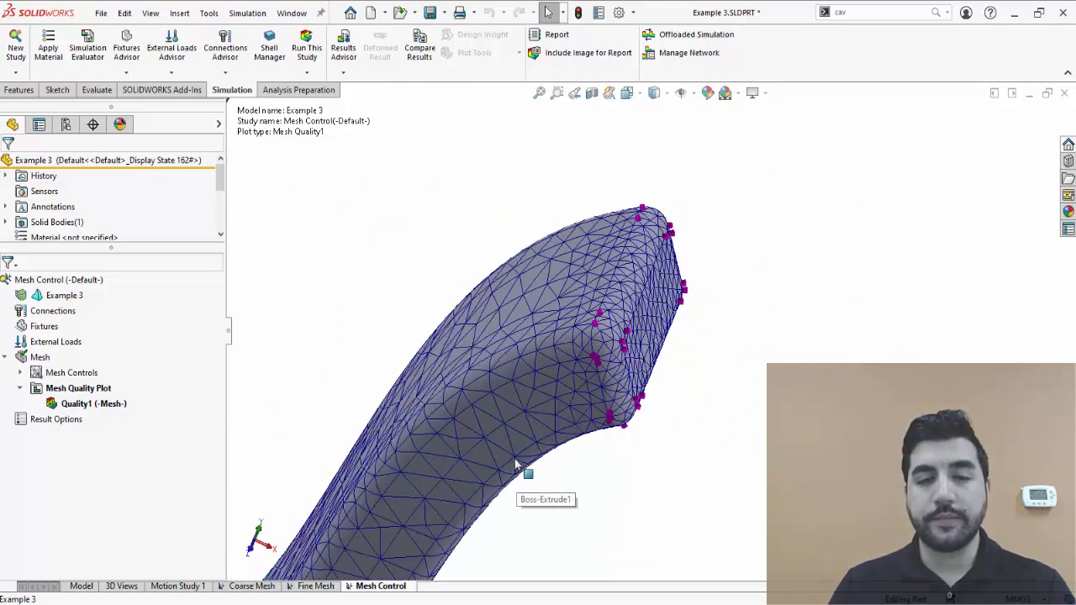
pyautogui.moveTo(499, 400); pyautogui.dragTo(380, 314, button='middle')
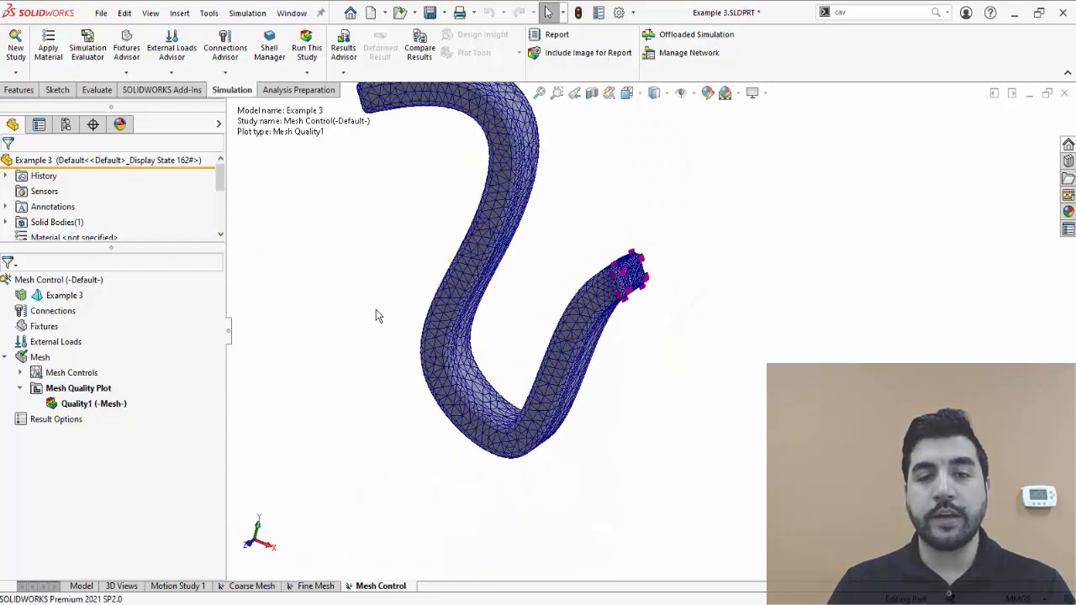
# Review the mesh details of the Mesh Control study and view the meshed hook from another angle.
pyautogui.rightClick(40, 360)
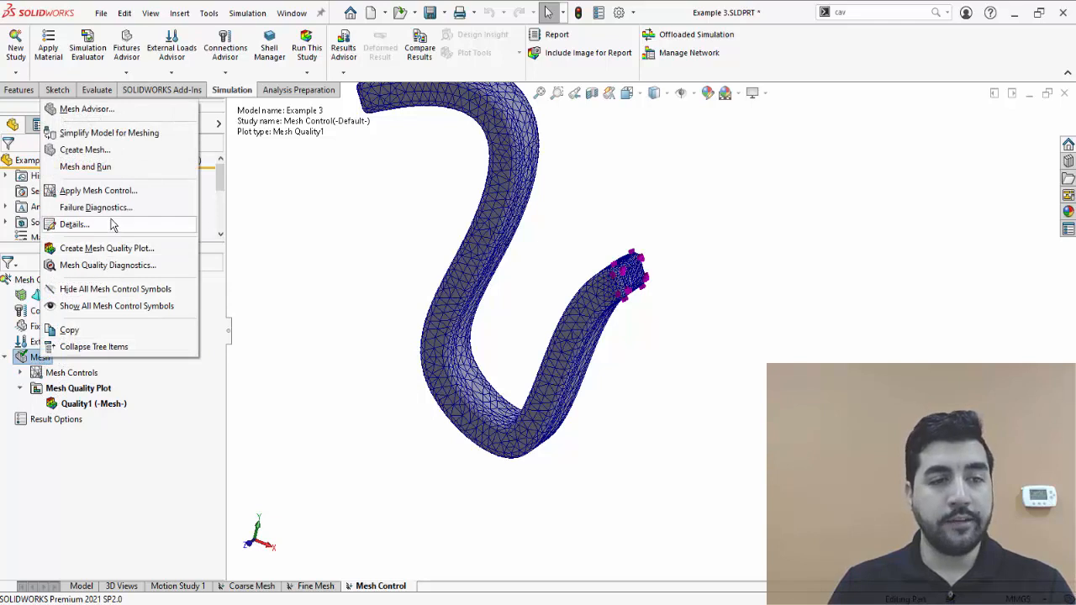
pyautogui.click(74, 225)
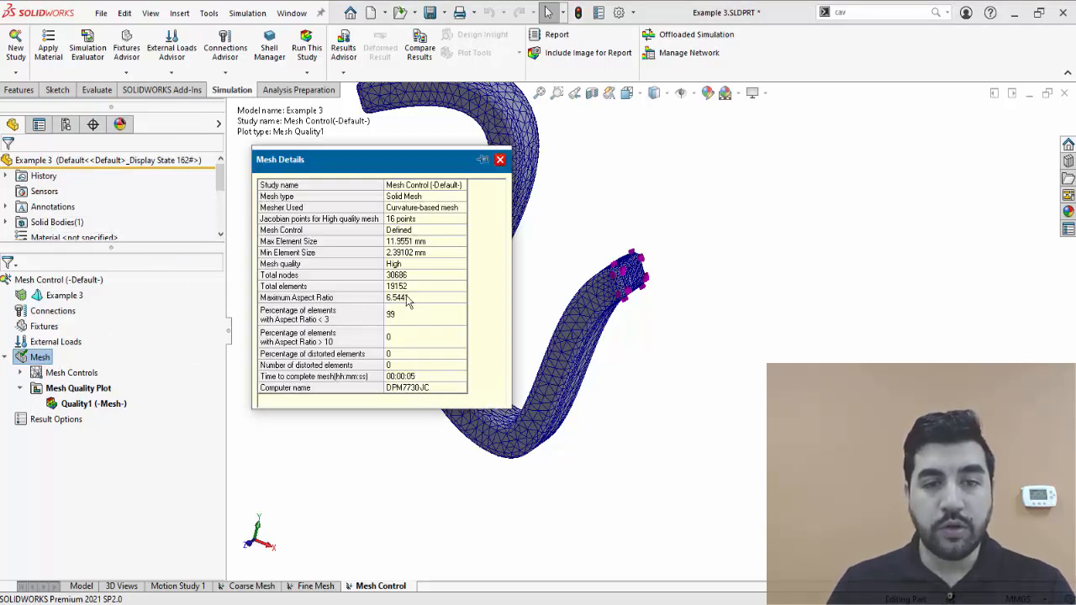
pyautogui.click(500, 160)
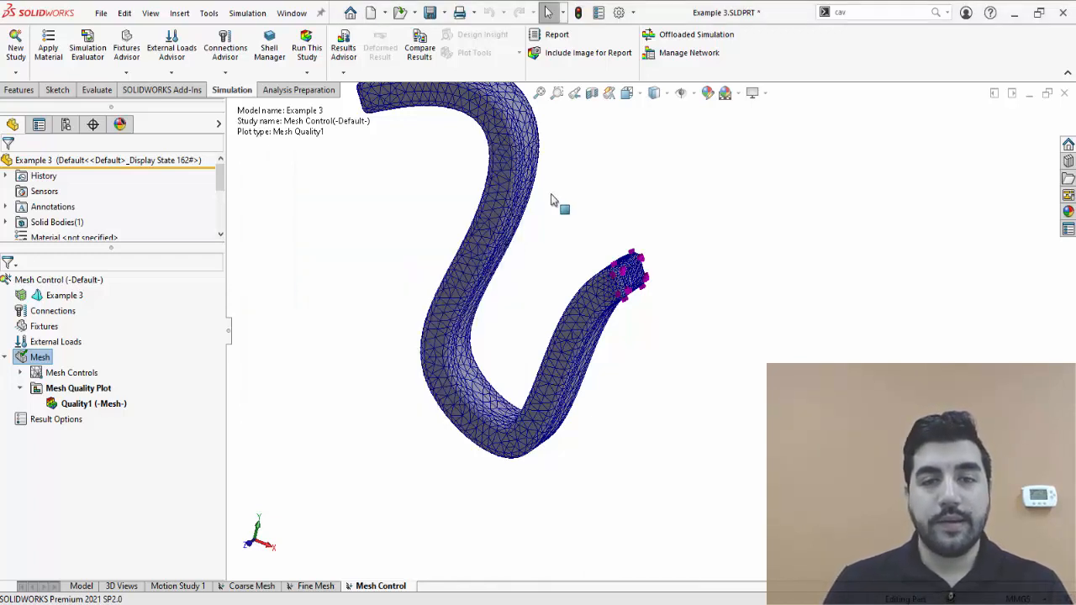
pyautogui.moveTo(484, 210); pyautogui.dragTo(483, 205, button='middle')
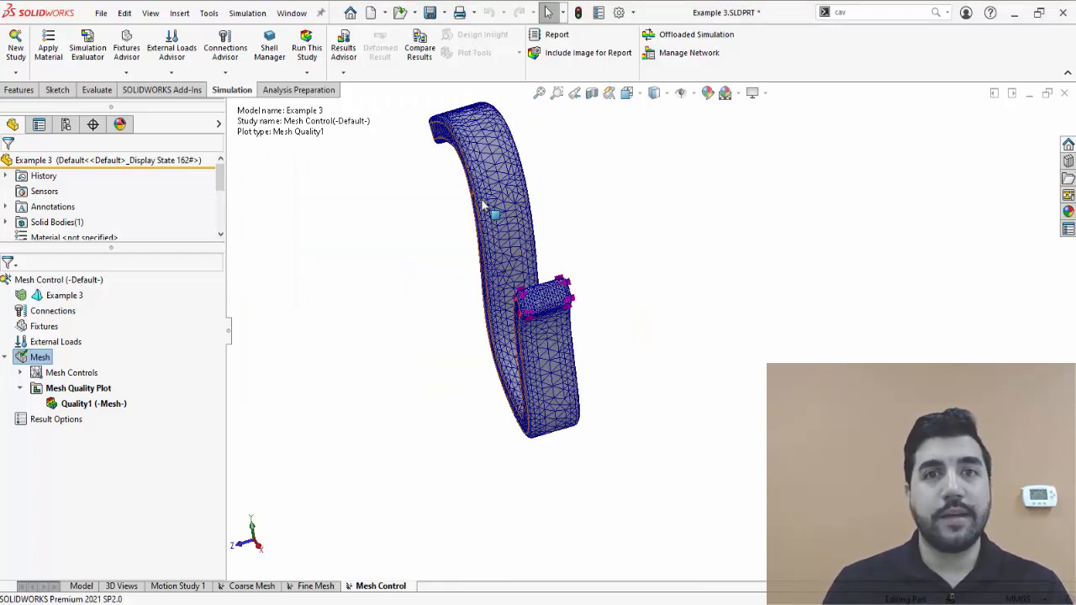